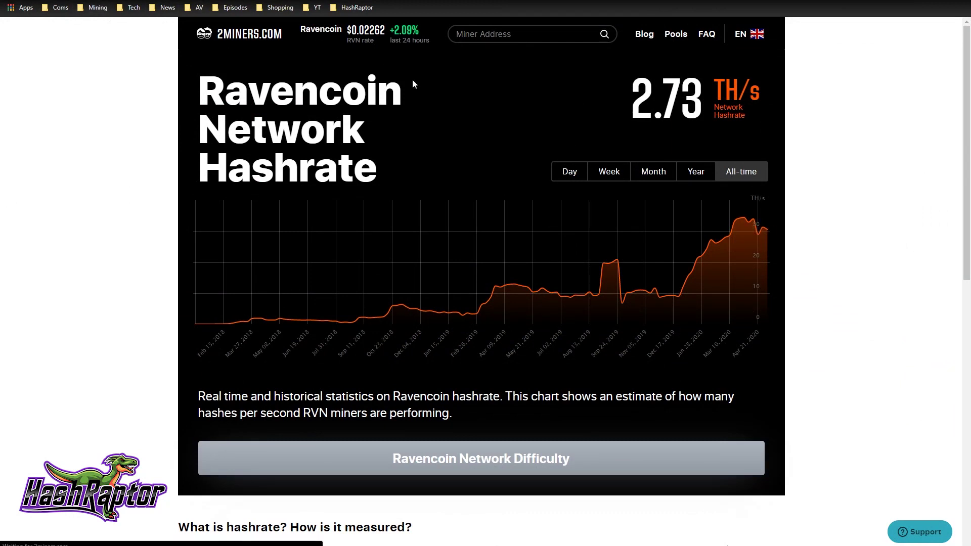
Step: Reload the 2Miners Ravencoin network hashrate chart and limit it to the last day
key("F5")
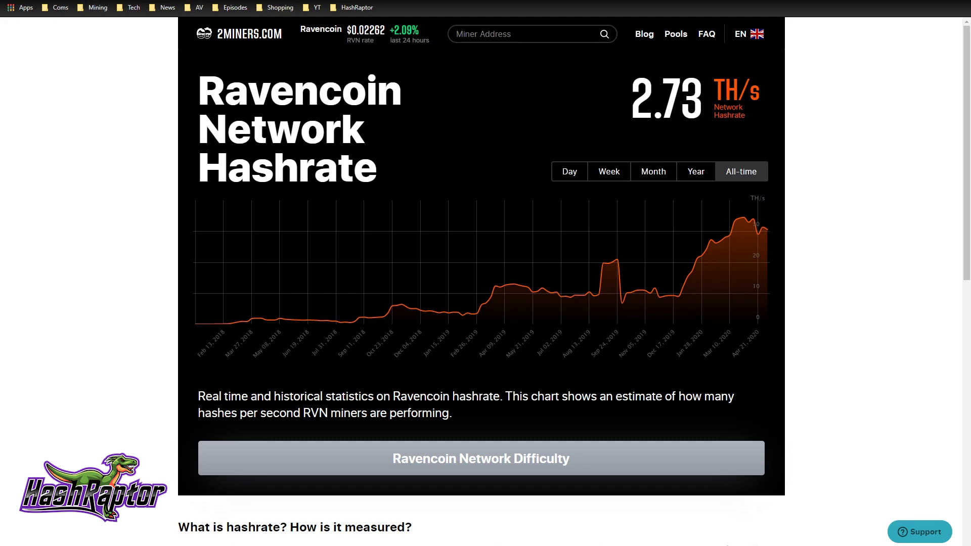
left_click(577, 172)
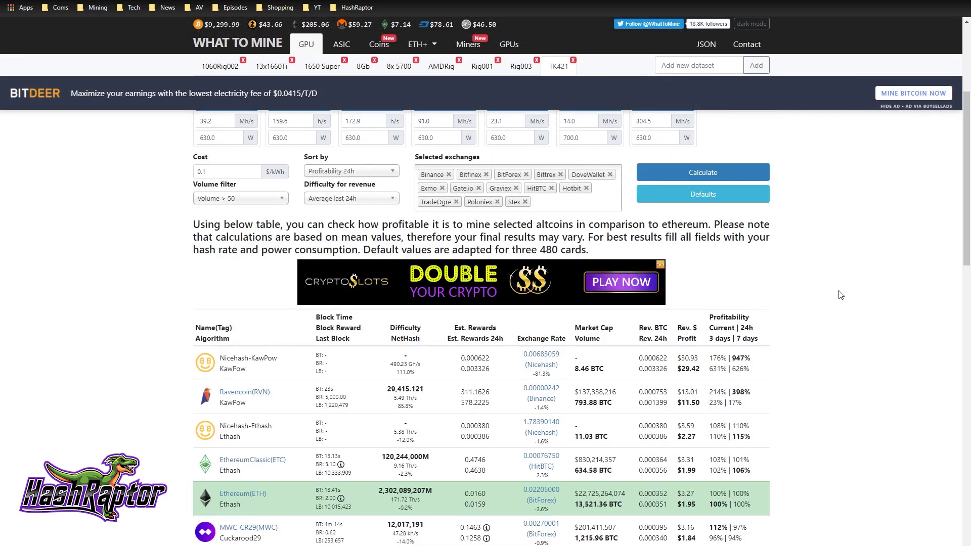
scroll(841, 295, "up", 4)
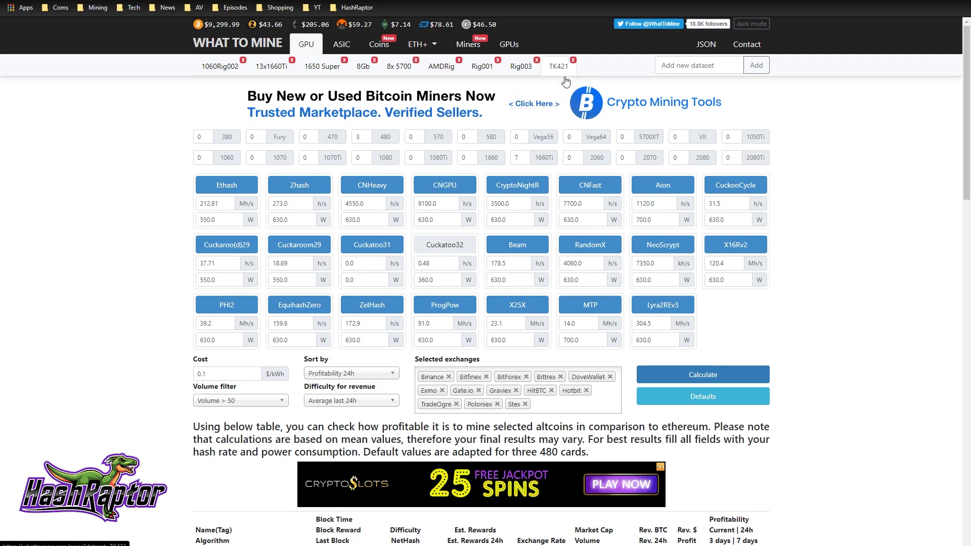
scroll(821, 338, "down", 4)
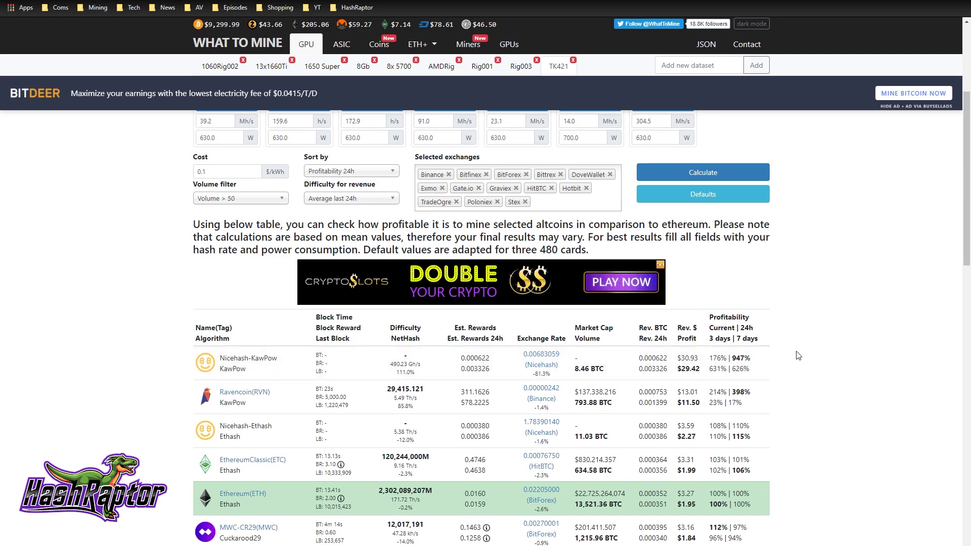
scroll(733, 354, "up", 4)
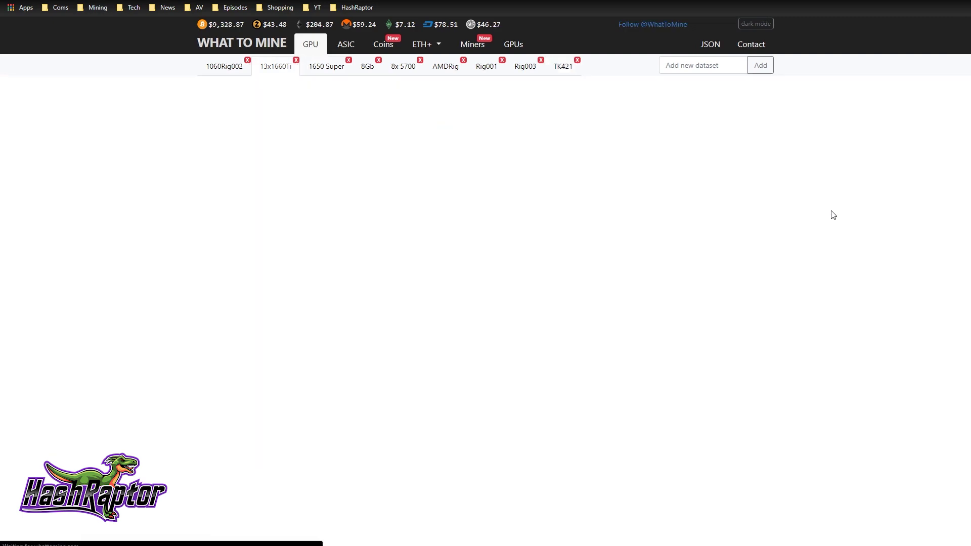
Step: Scroll through the 13x1660Ti profitability table to review Ravencoin KawPow's $21.47 daily revenue
scroll(833, 214, "down", 5)
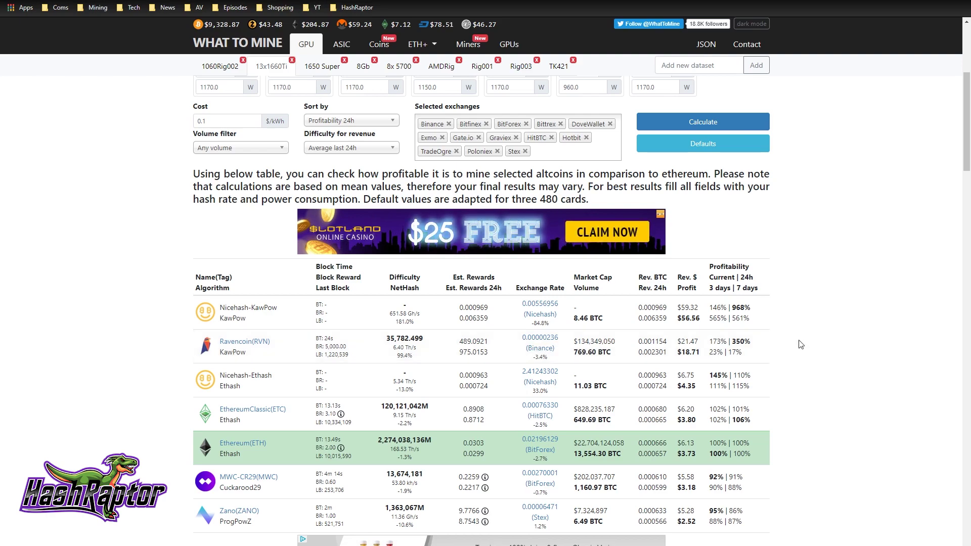
scroll(880, 355, "down", 5)
scroll(881, 356, "up", 6)
scroll(880, 355, "up", 3)
scroll(880, 355, "down", 2)
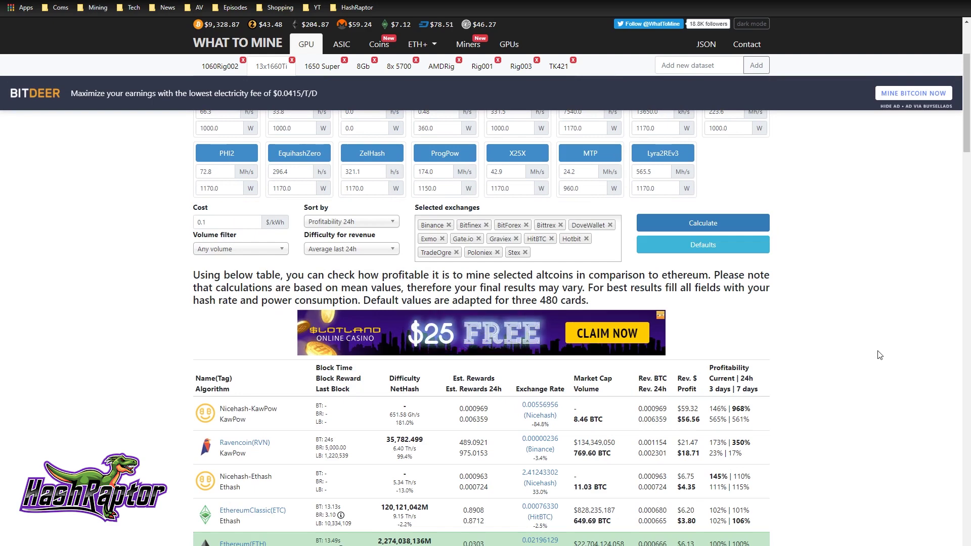
scroll(880, 356, "down", 2)
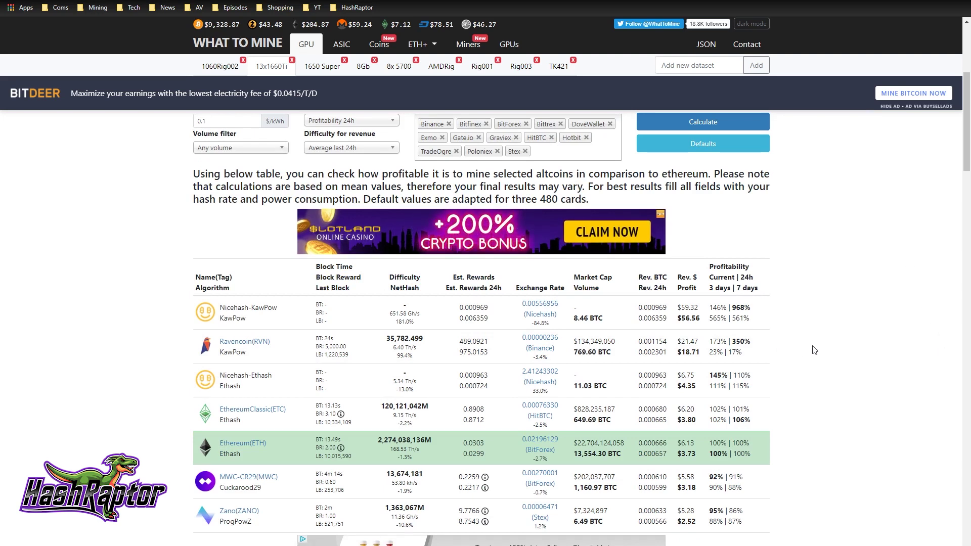
scroll(812, 350, "down", 2)
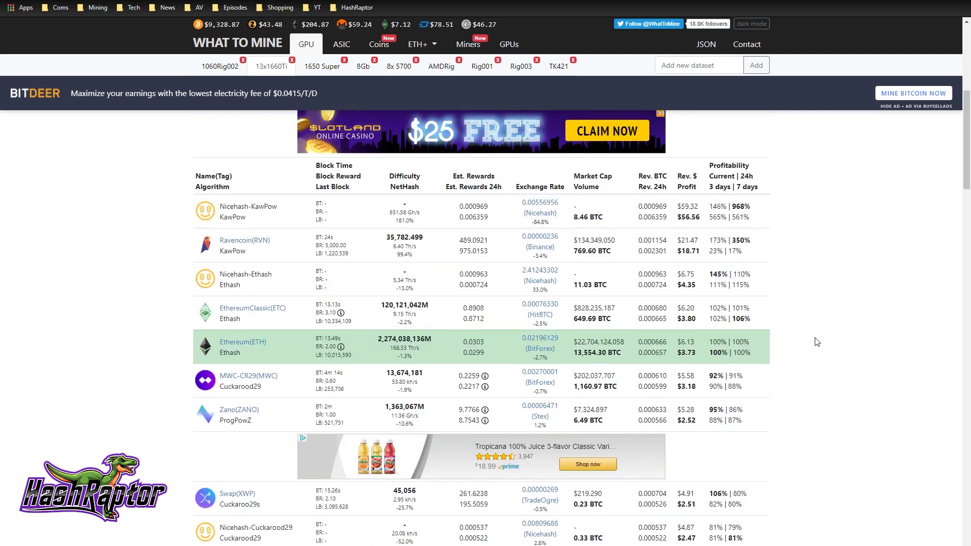
scroll(817, 341, "up", 1)
scroll(823, 316, "up", 2)
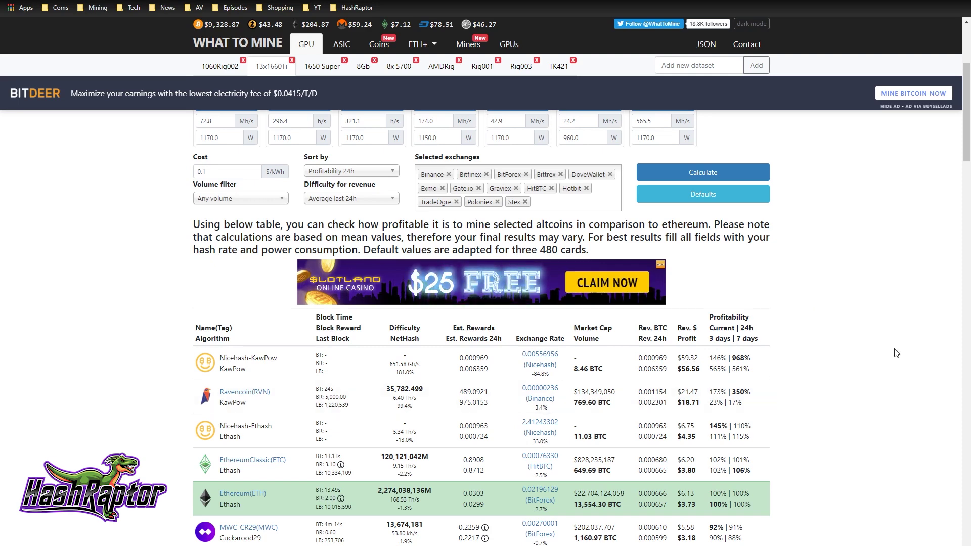
Step: Scroll further down the WhatToMine results page
scroll(894, 331, "down", 1)
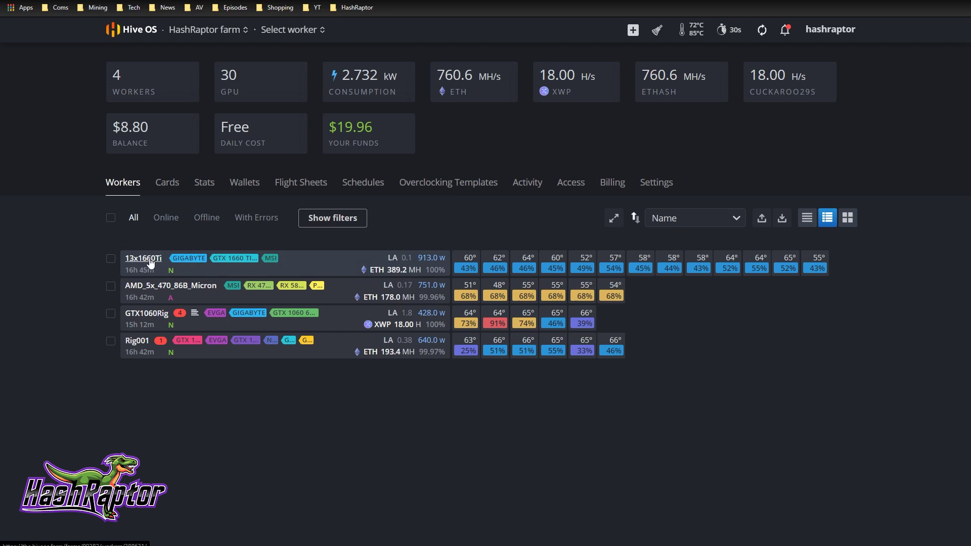
Step: Start a new wallet with coin RVN and paste in the Ravencoin receiving address
left_click(150, 261)
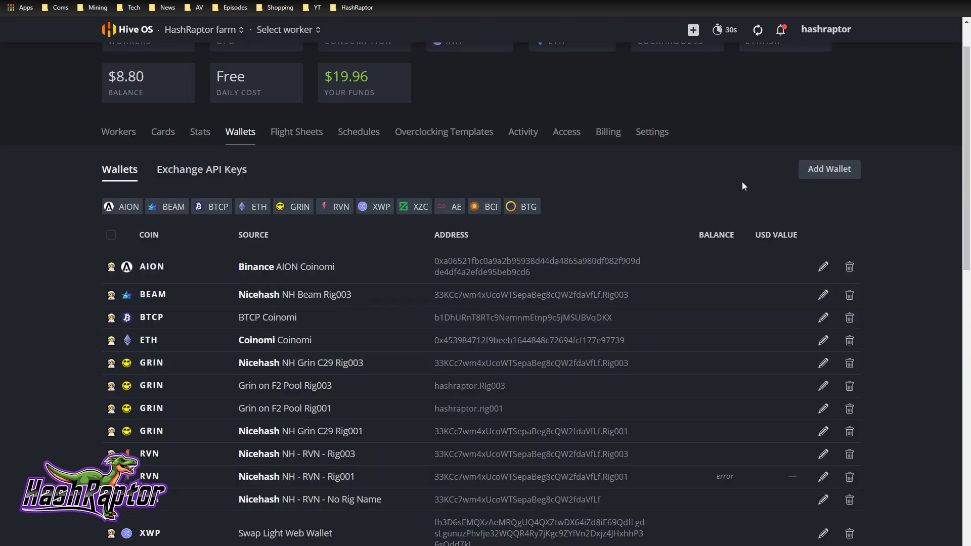
left_click(825, 172)
left_click(388, 163)
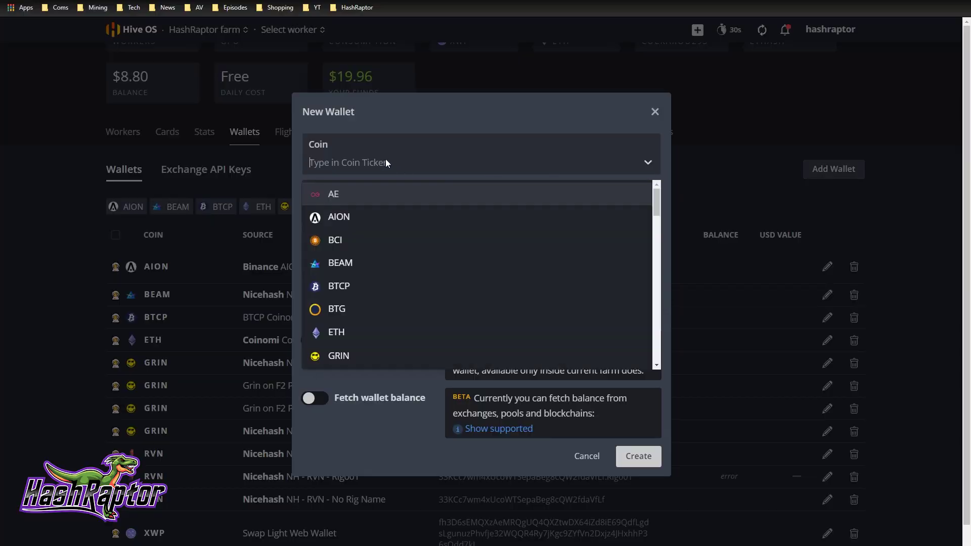
type("rvn")
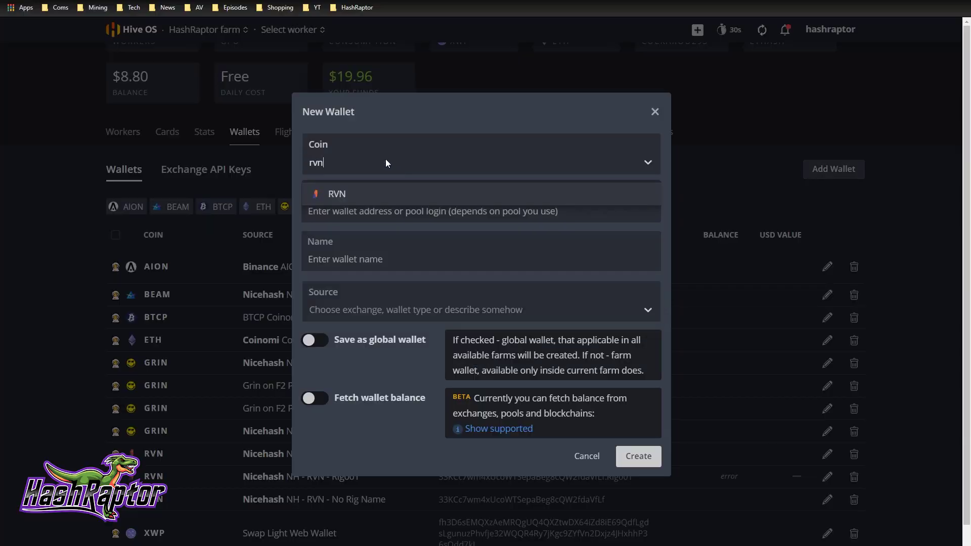
left_click(373, 192)
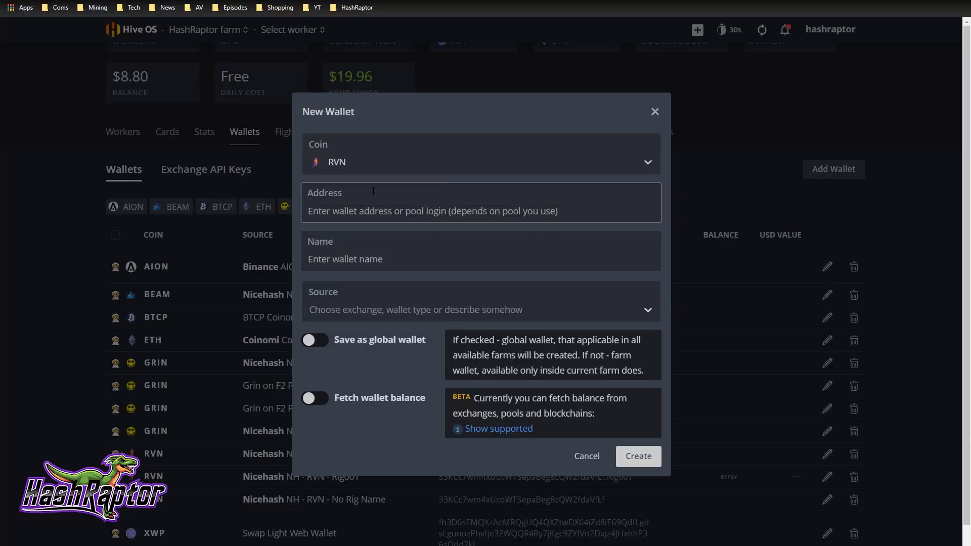
right_click(390, 215)
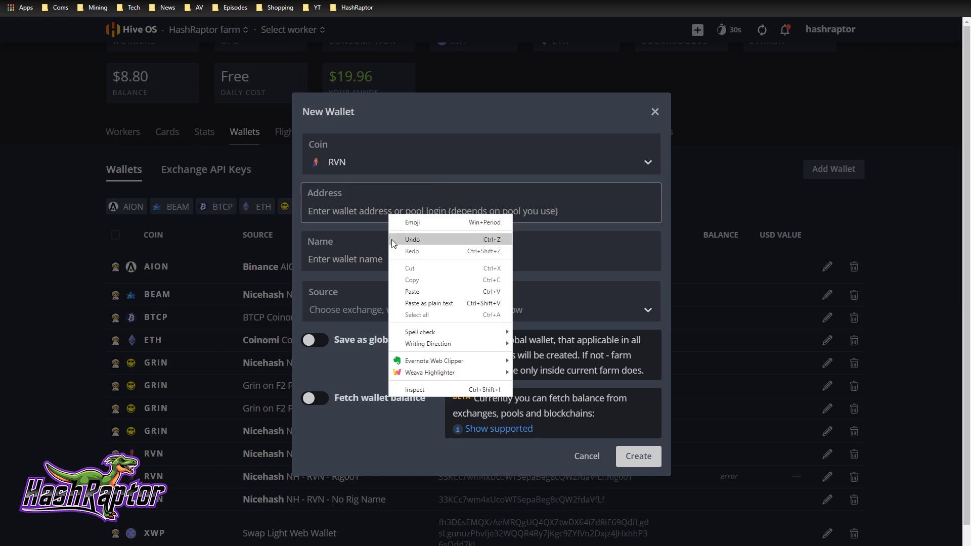
left_click(421, 293)
left_click(404, 261)
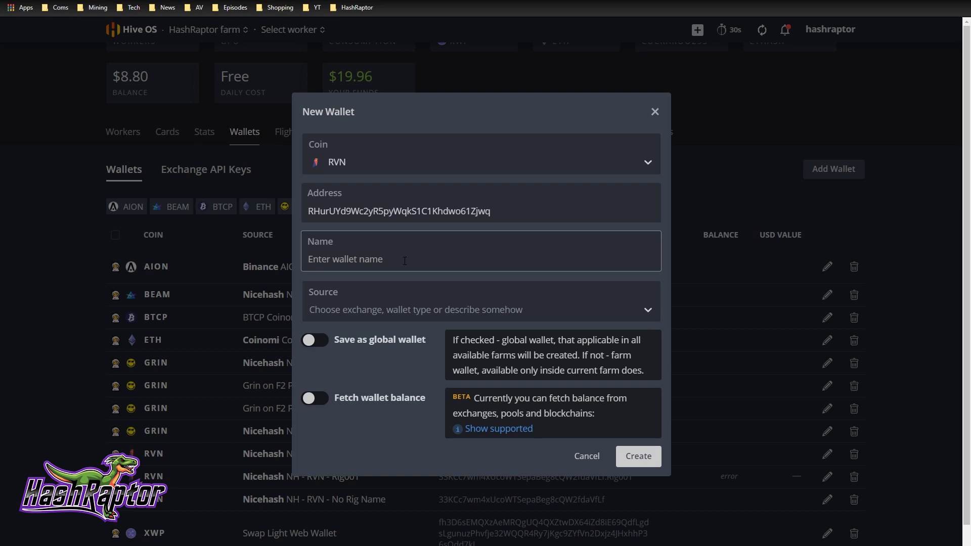
Step: Name the wallet '13x1660Ti to Desktop Wallet'
type("Desktop")
left_click(309, 260)
type("13x1660Ti to")
left_click(413, 268)
type("Wallet")
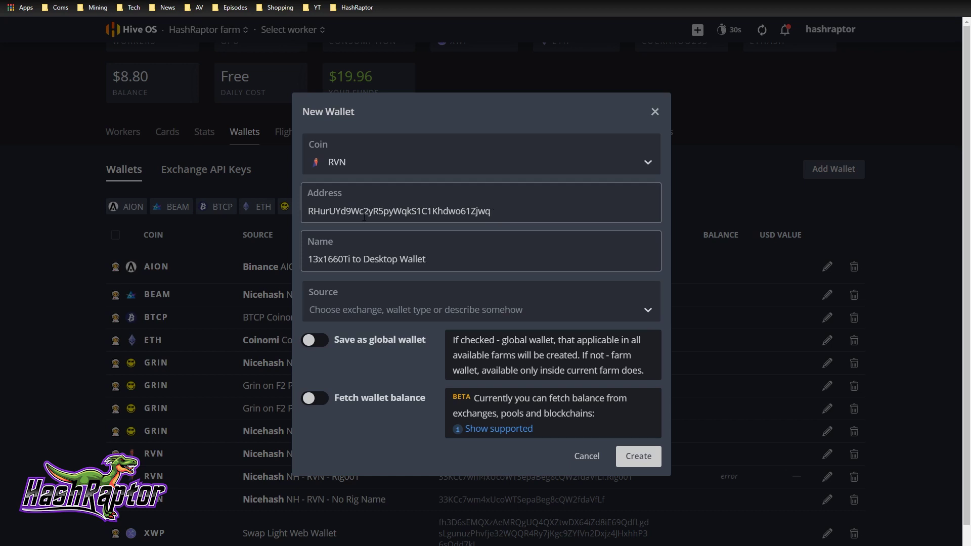
Step: Make it a global wallet that fetches its balance from binance, and create it
left_click(315, 343)
left_click(315, 398)
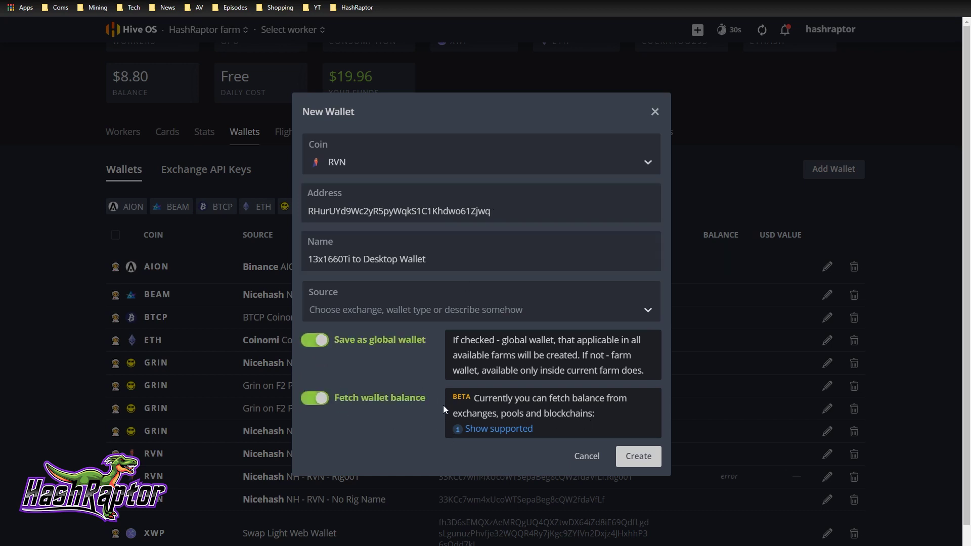
left_click(650, 310)
scroll(321, 359, "down", 5)
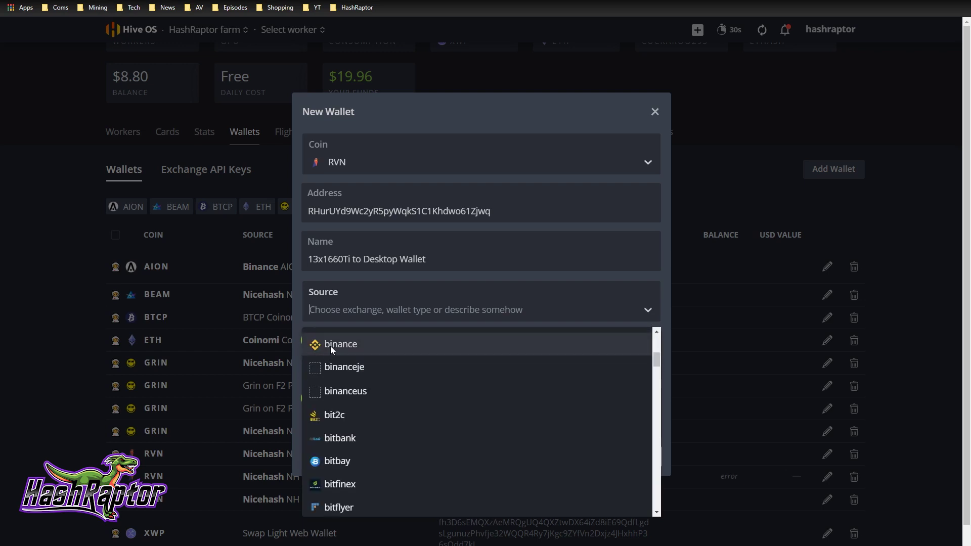
left_click(329, 346)
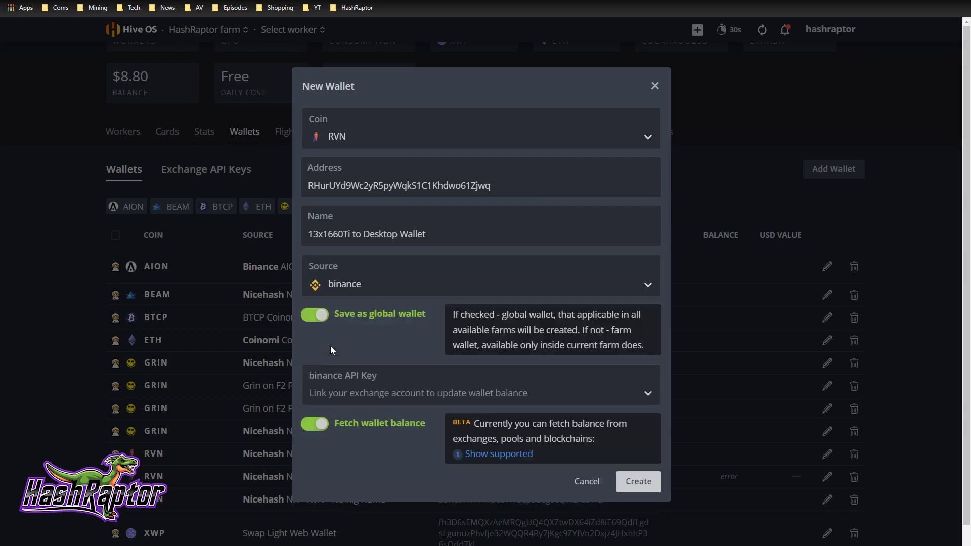
left_click(650, 490)
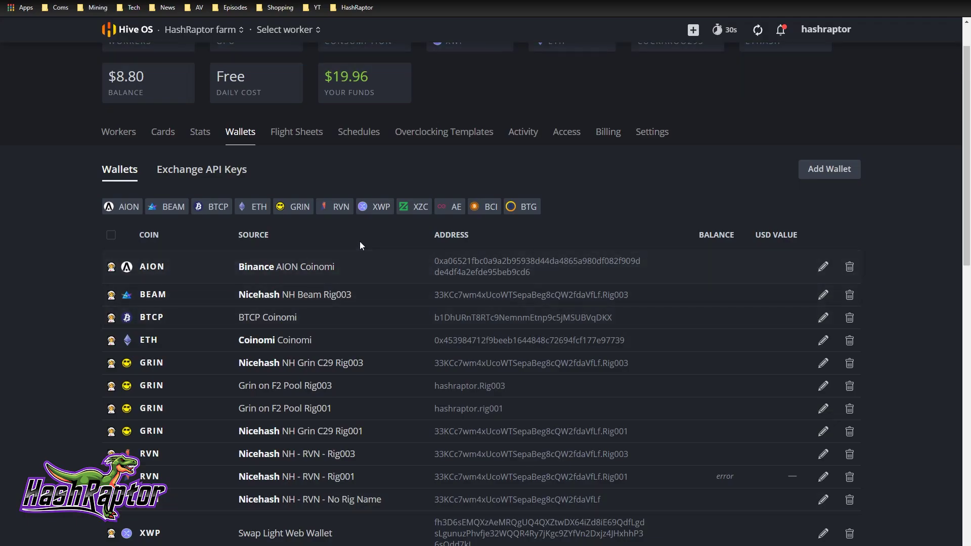
Step: Start a flight sheet with coin RVN, the 13x1660Ti to Desktop Wallet and the ravenminer pool
left_click(313, 140)
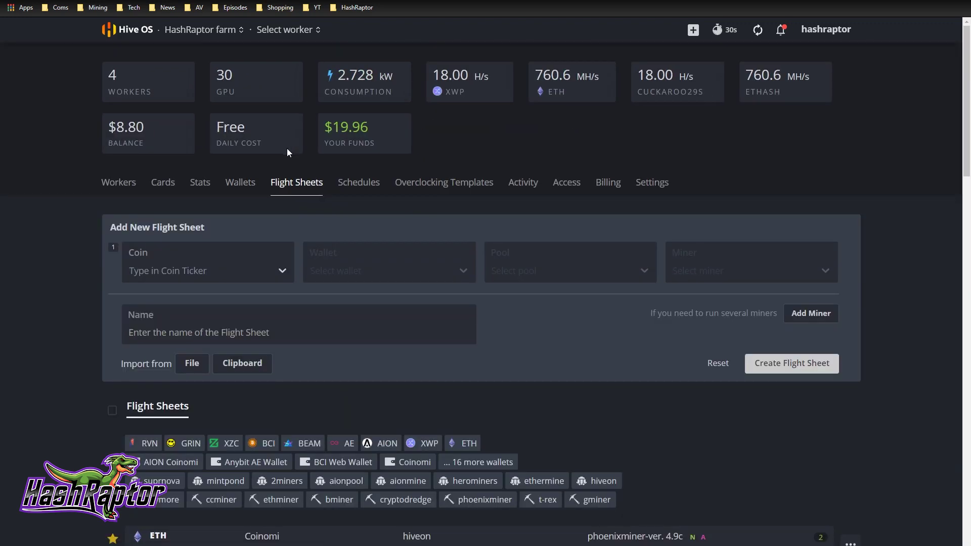
left_click(280, 267)
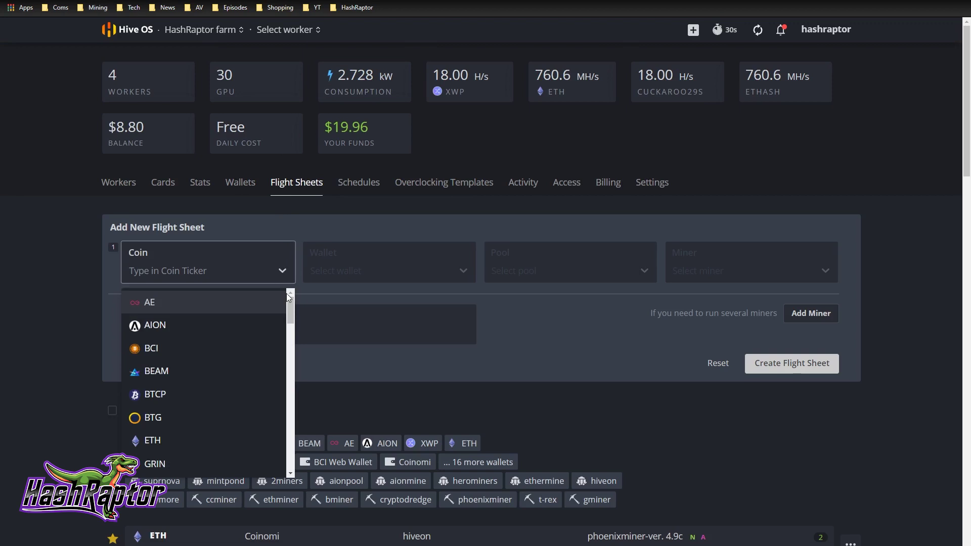
type("rvn")
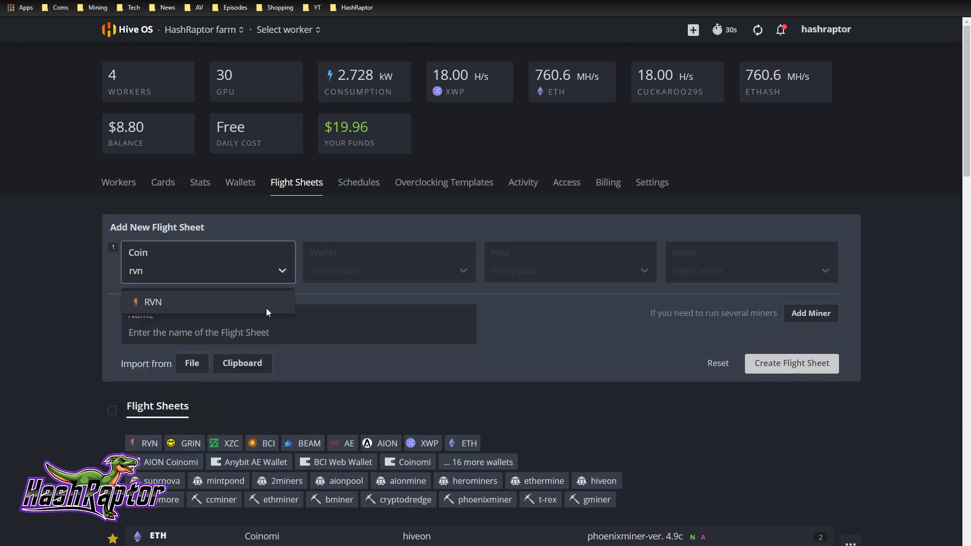
left_click(266, 306)
left_click(464, 273)
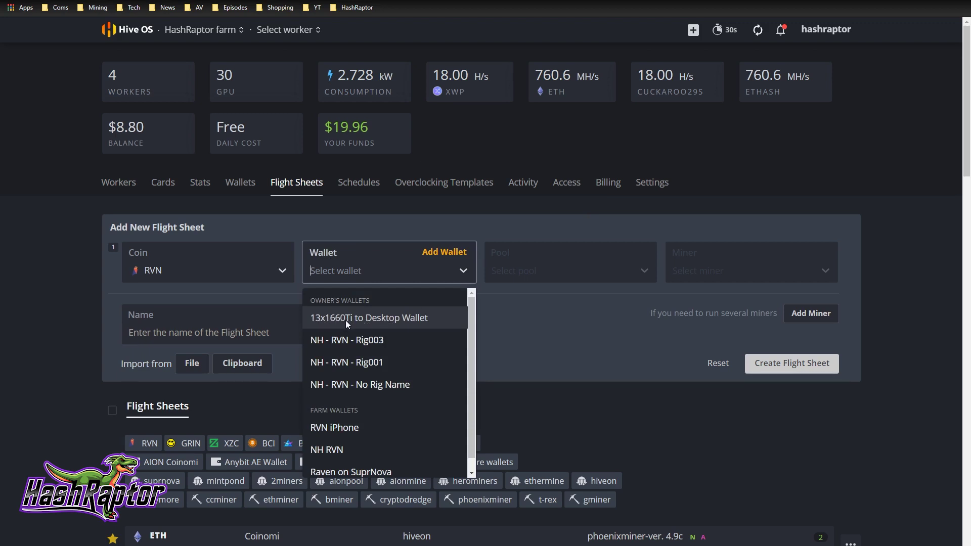
left_click(403, 319)
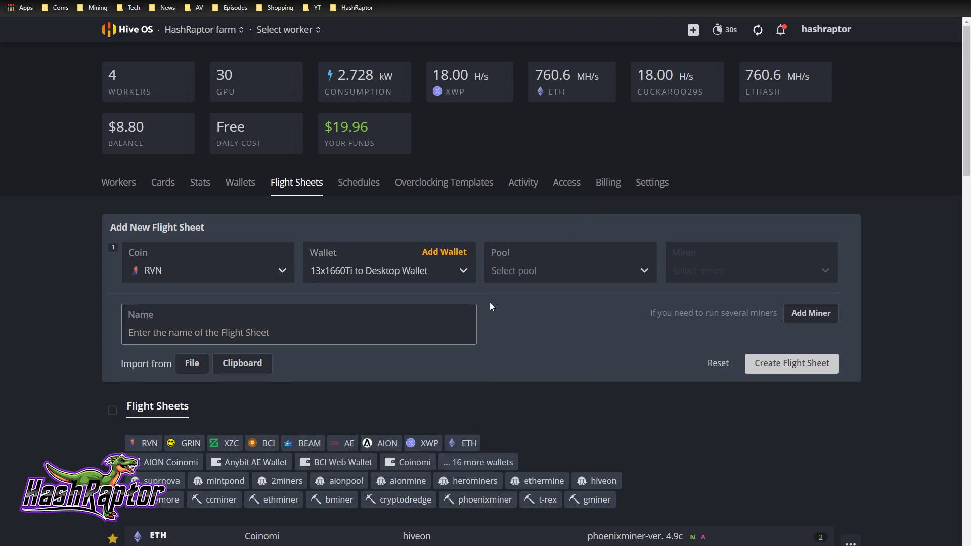
left_click(582, 276)
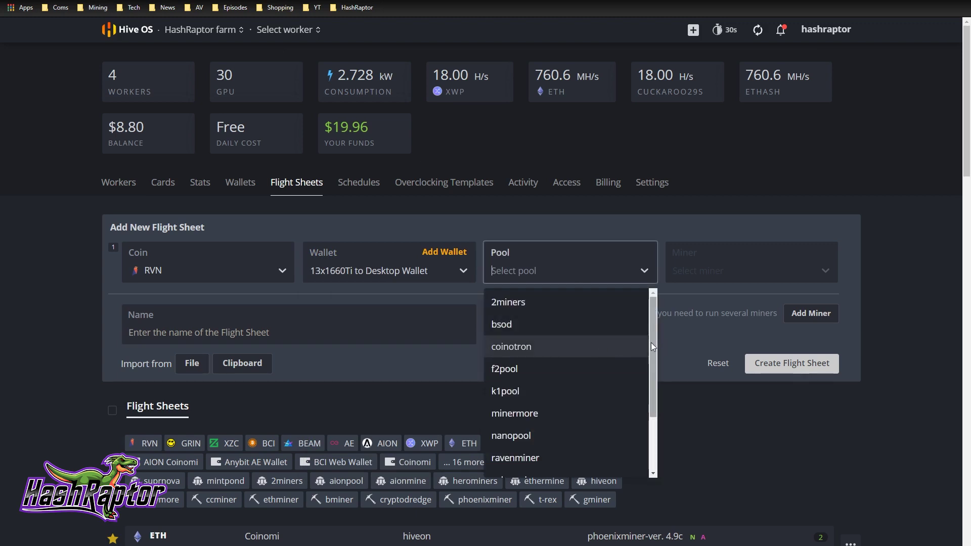
left_click_drag(651, 342, 657, 369)
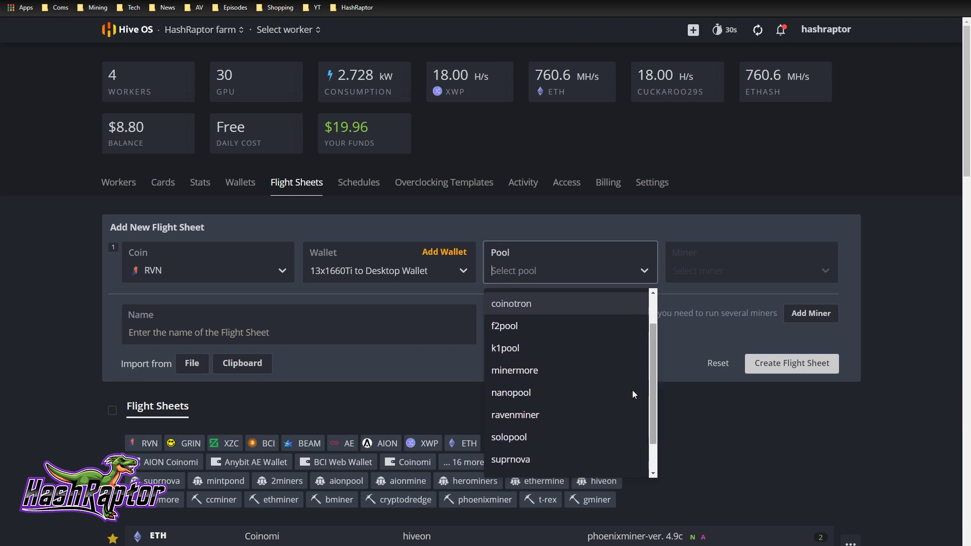
left_click(561, 415)
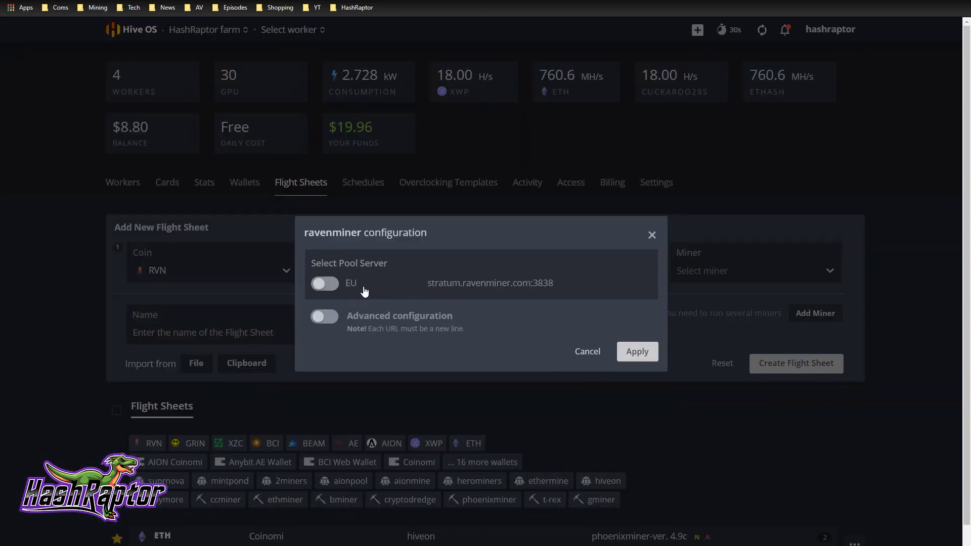
Step: Enable custom pool URLs and copy us.ravenminer.com:3838 from RavenMiner's regional stratums
left_click(324, 317)
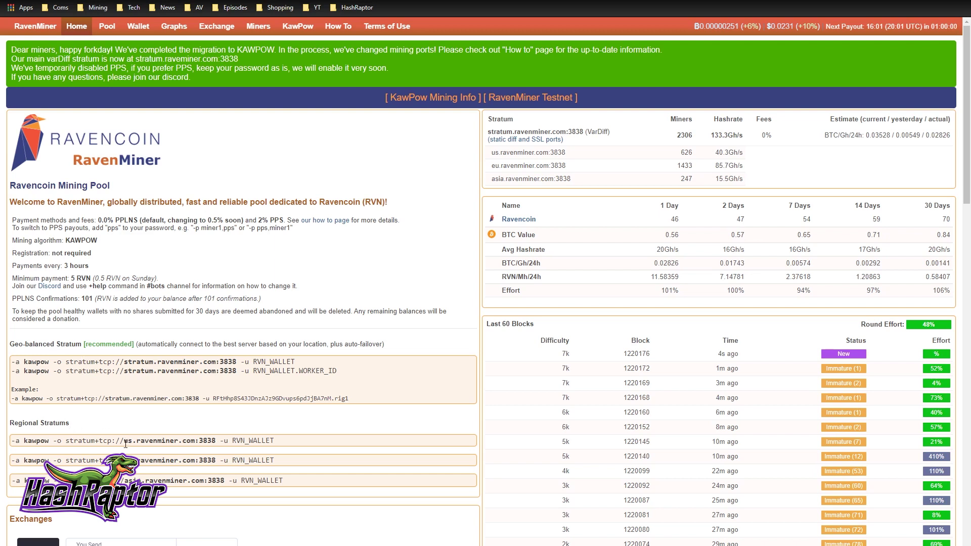
left_click_drag(125, 444, 215, 442)
right_click(207, 440)
left_click(230, 450)
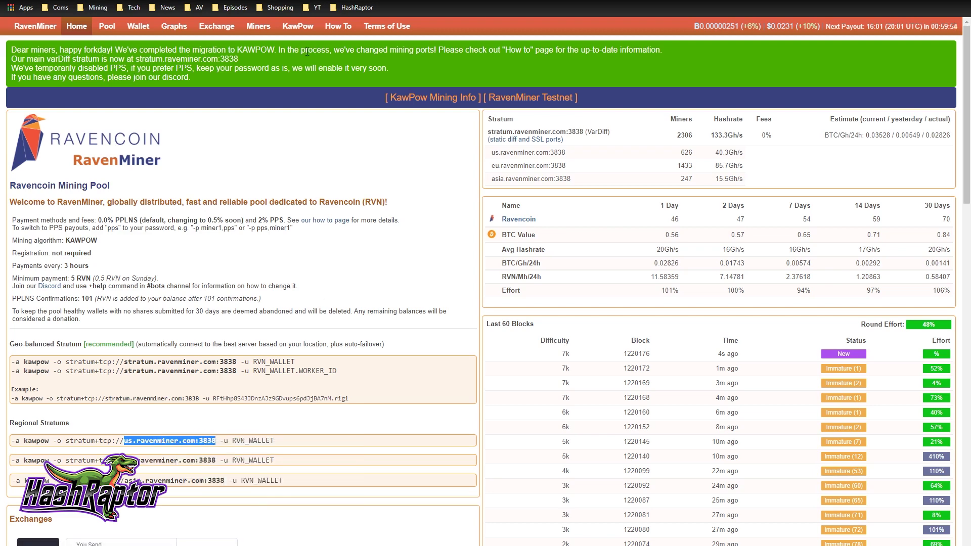
Step: Paste us.ravenminer.com:3838 as the ravenminer server URL and apply it
key("ctrl+Tab")
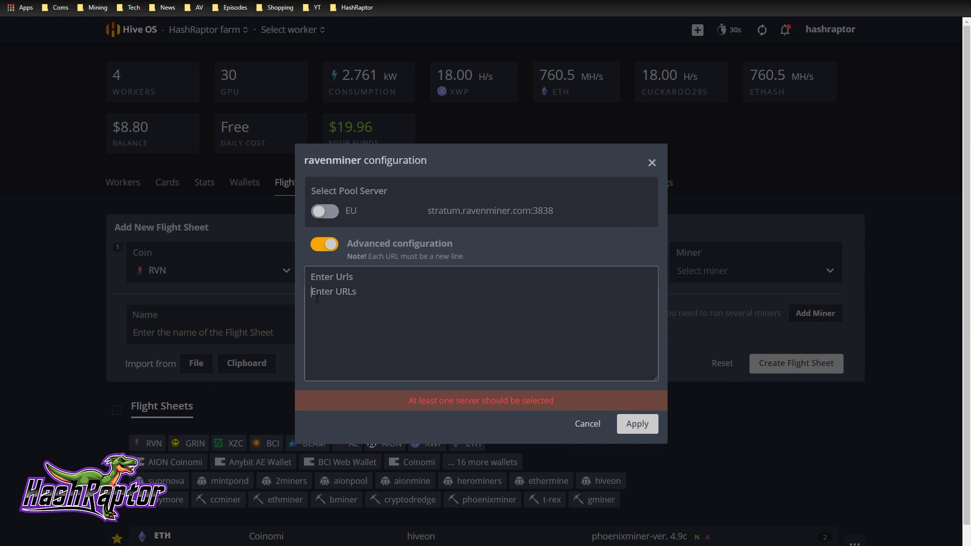
right_click(315, 294)
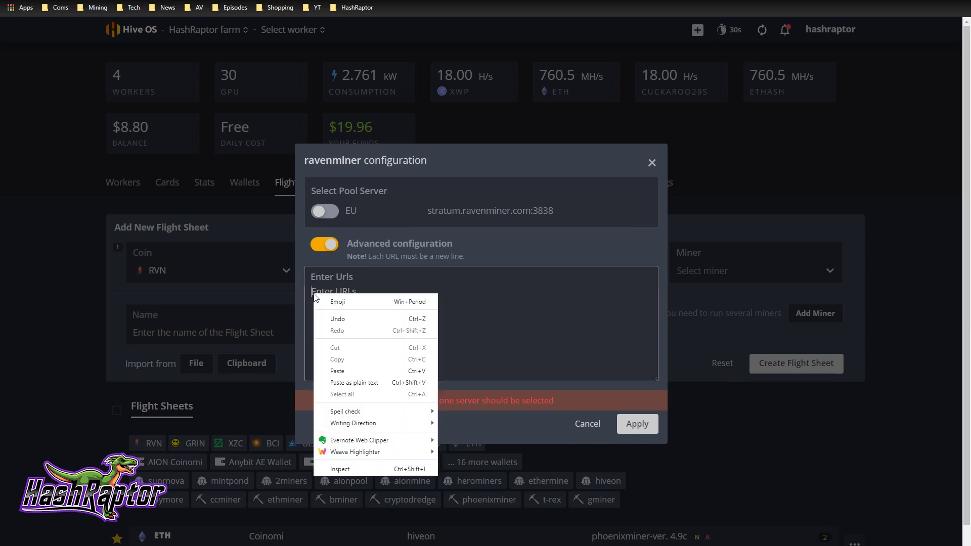
left_click(356, 383)
left_click(636, 423)
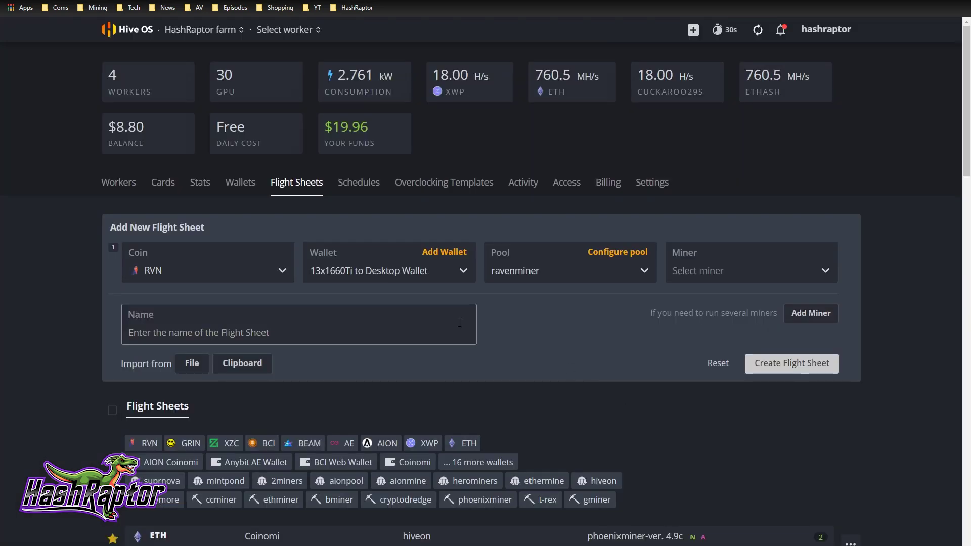
Step: Add T-Rex Miner to the flight sheet and accept its default kawpow configuration
left_click(813, 272)
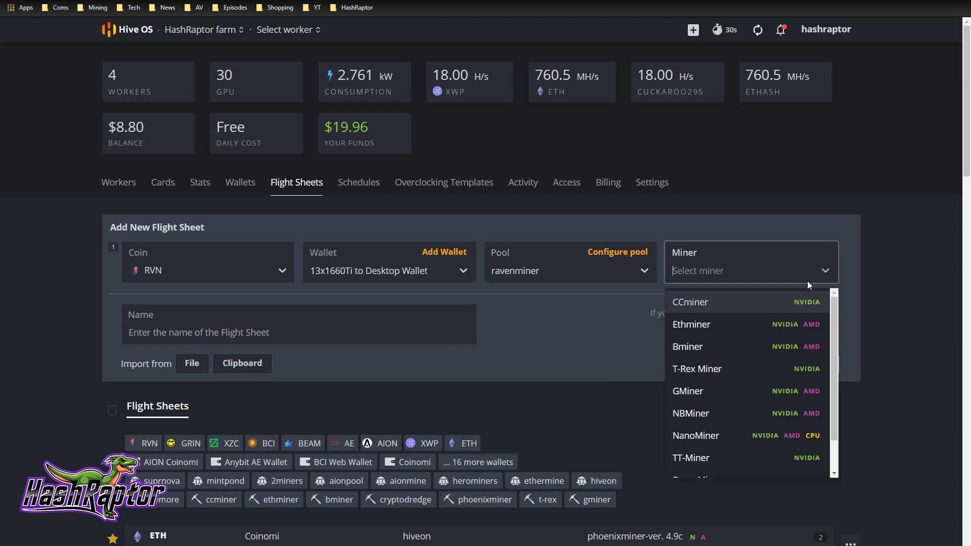
left_click(790, 370)
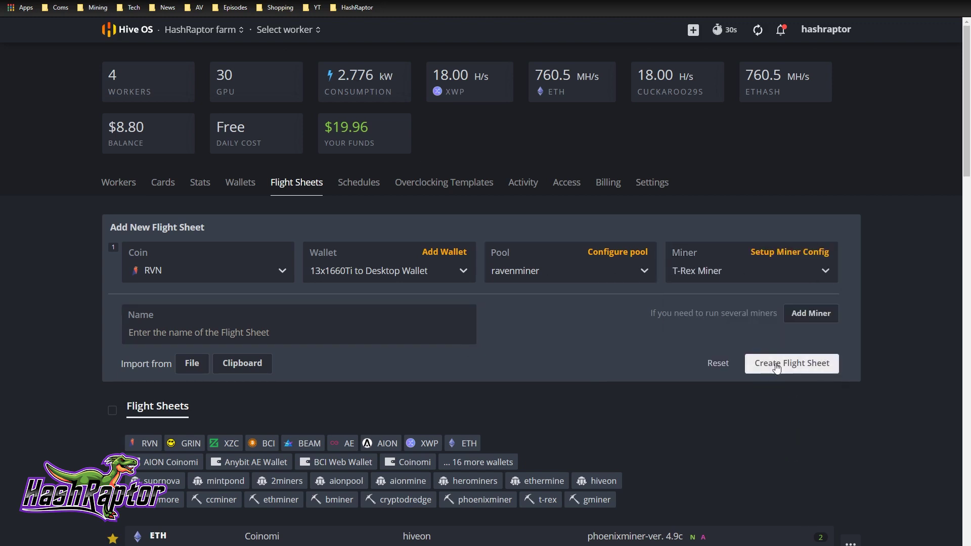
left_click(829, 271)
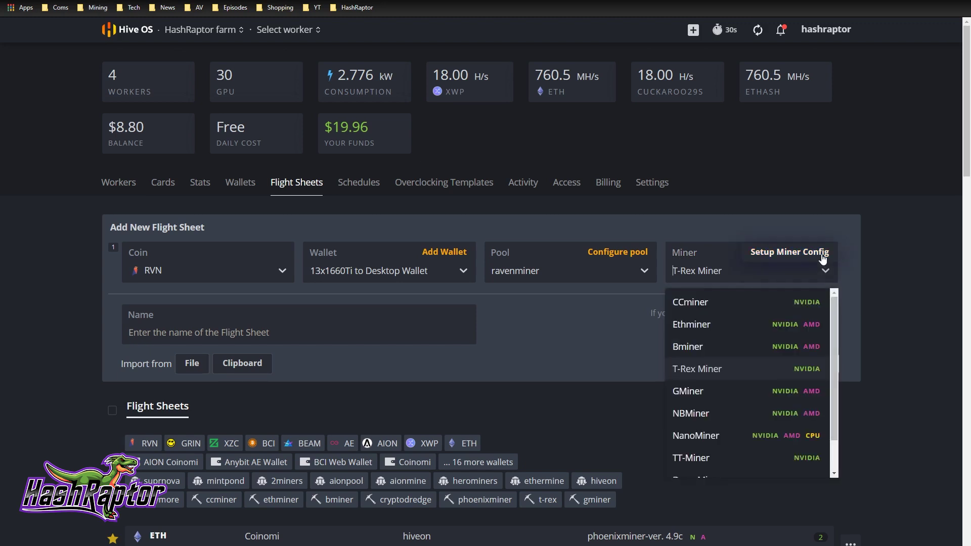
left_click(822, 252)
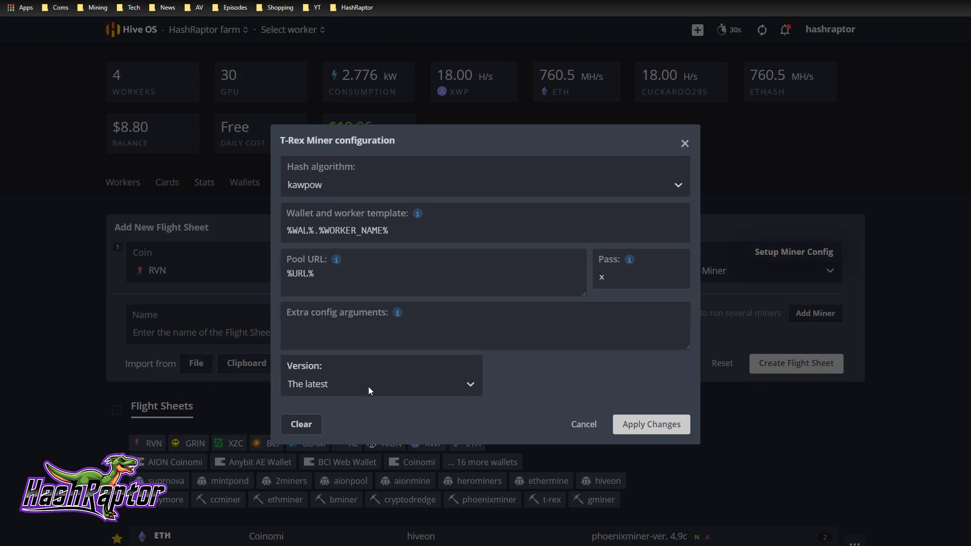
left_click(653, 425)
Step: Name the flight sheet 'RVN TRex to RavenMiner' and create it
left_click(264, 340)
type("RVN")
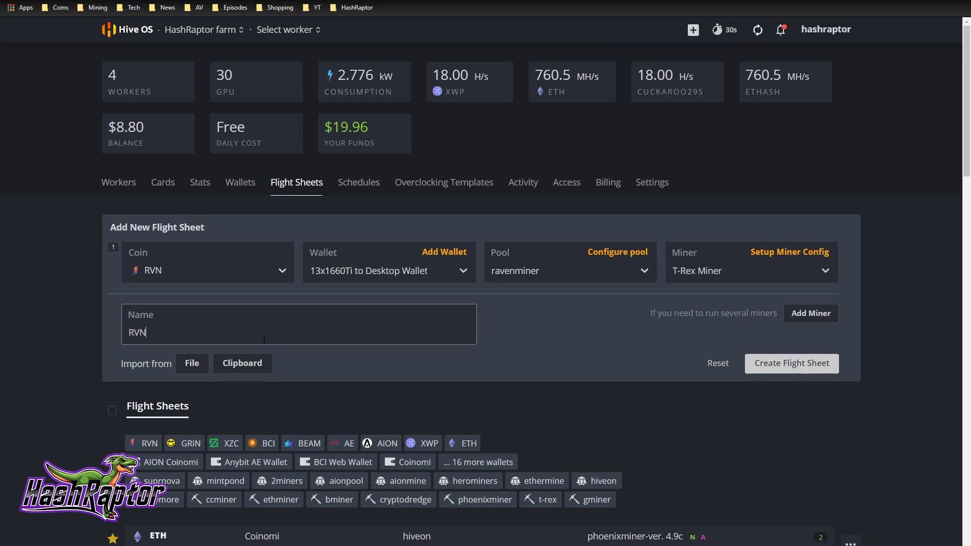
type(" TRex to RavenMiner")
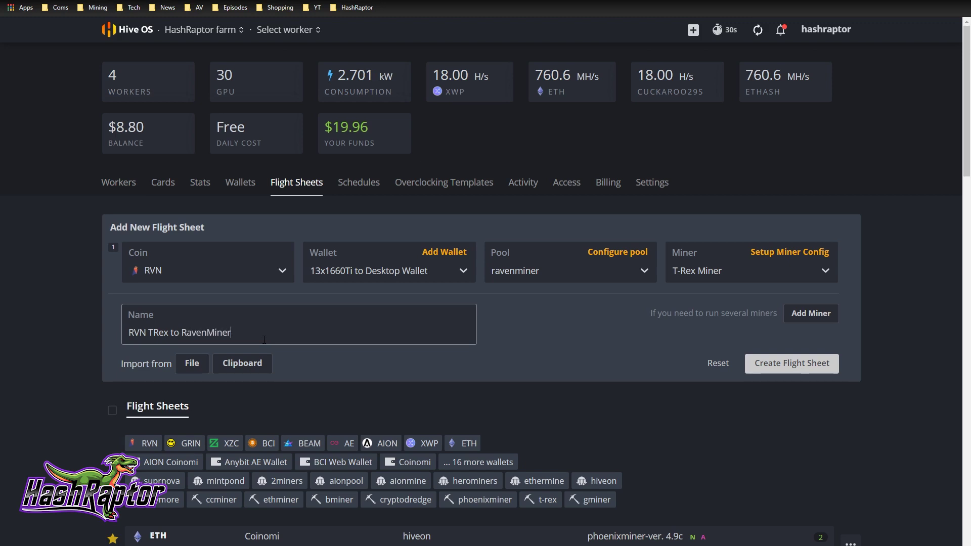
left_click(792, 363)
Step: Open the 13x1660Ti worker's Flight Sheet tab from the Workers list
scroll(800, 363, "down", 3)
scroll(867, 305, "down", 10)
scroll(866, 305, "up", 15)
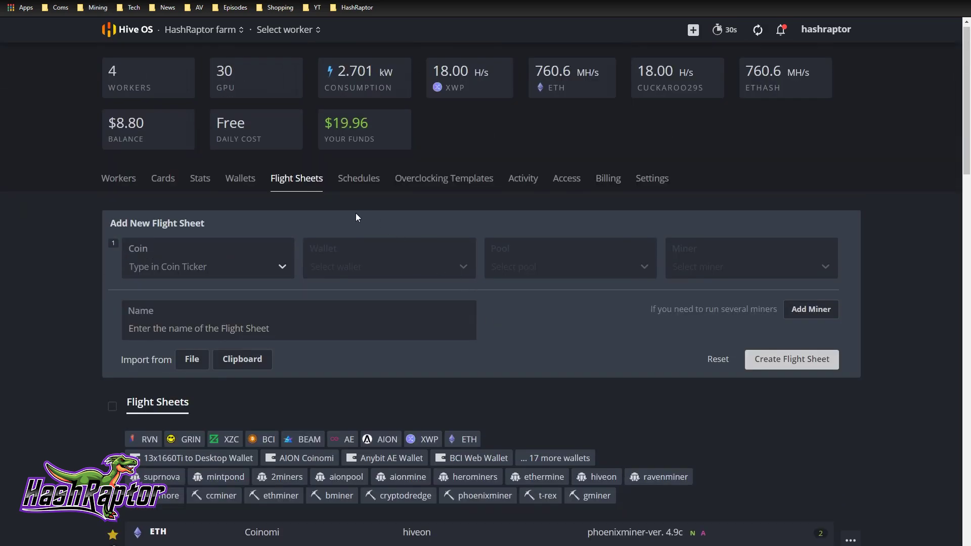
left_click(119, 179)
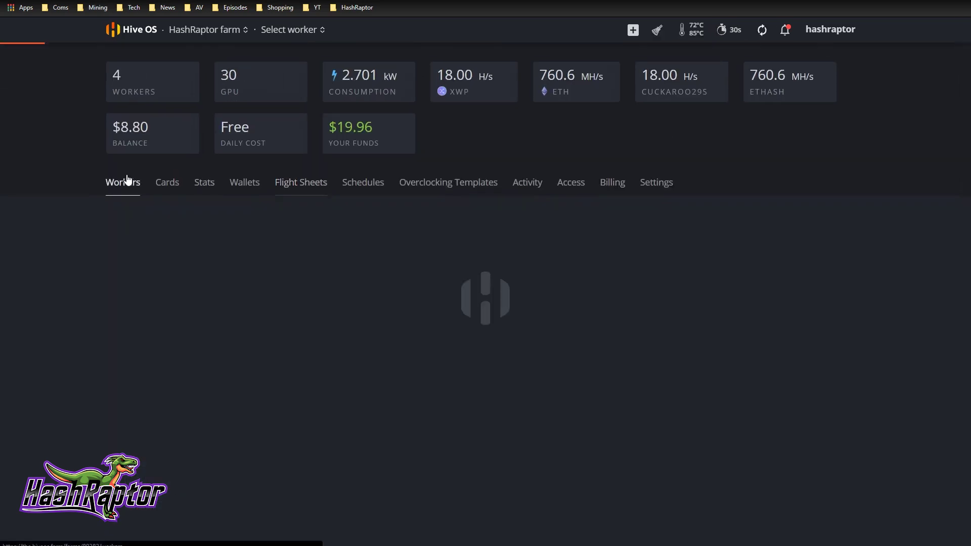
left_click(146, 260)
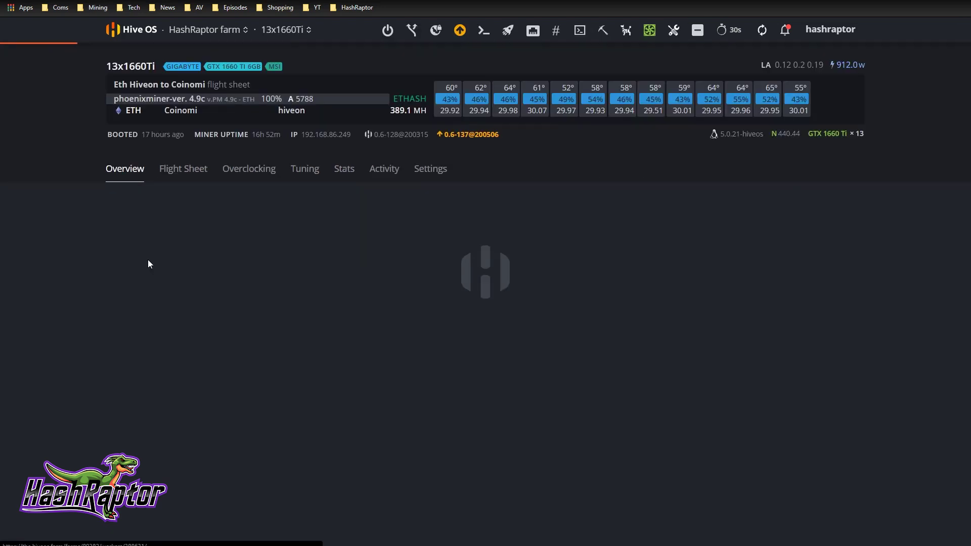
left_click(191, 171)
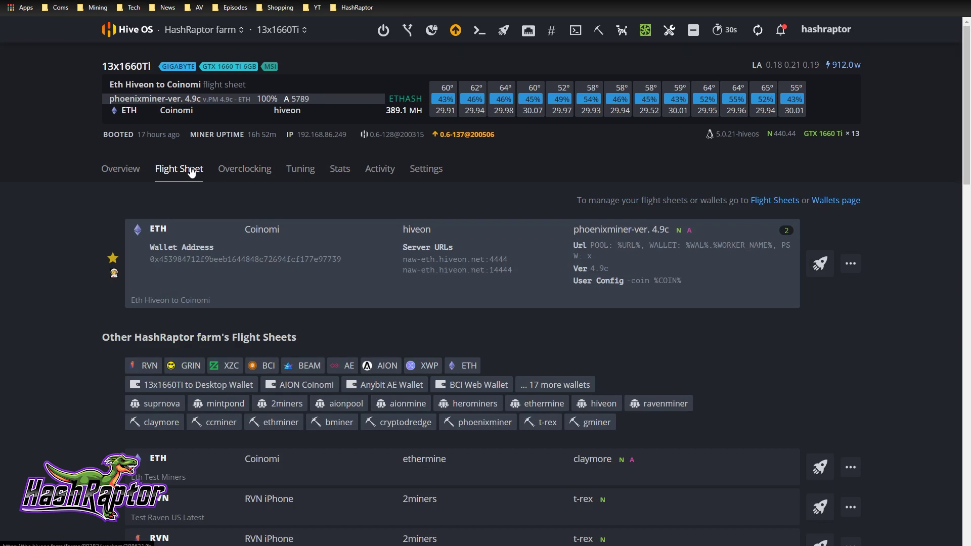
Step: Upgrade the 13x1660Ti rig to OS 0.6-137@200506 with Force upgrade and Reboot after complete on
left_click(477, 136)
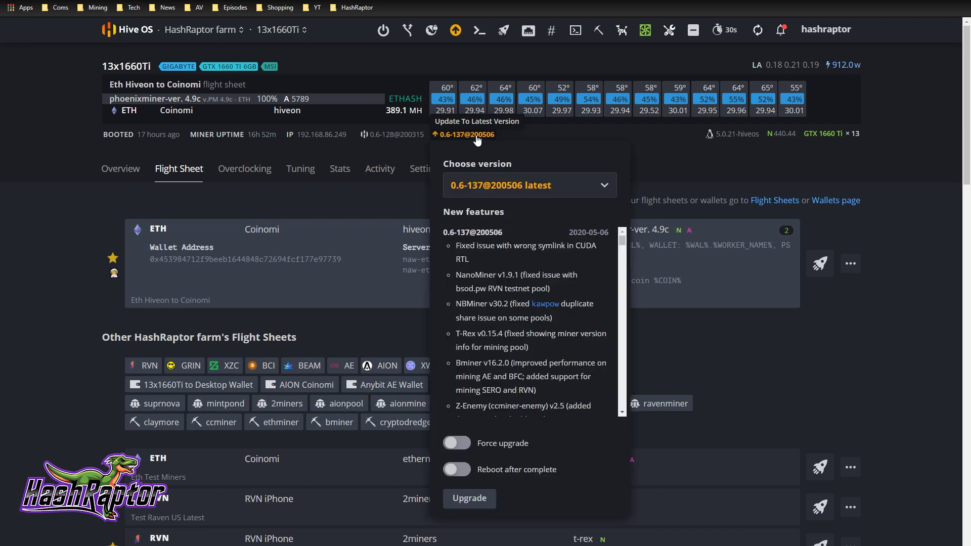
left_click(457, 443)
left_click(457, 469)
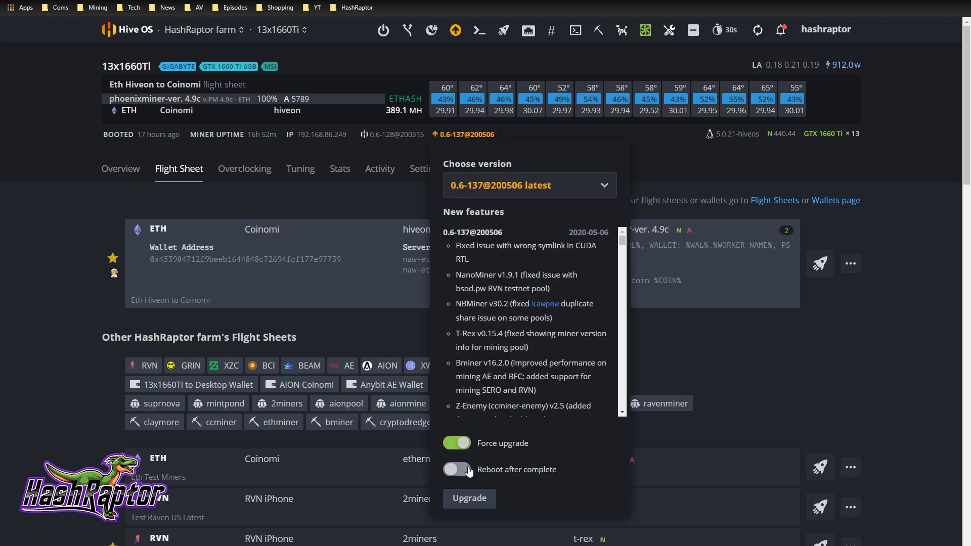
left_click(470, 501)
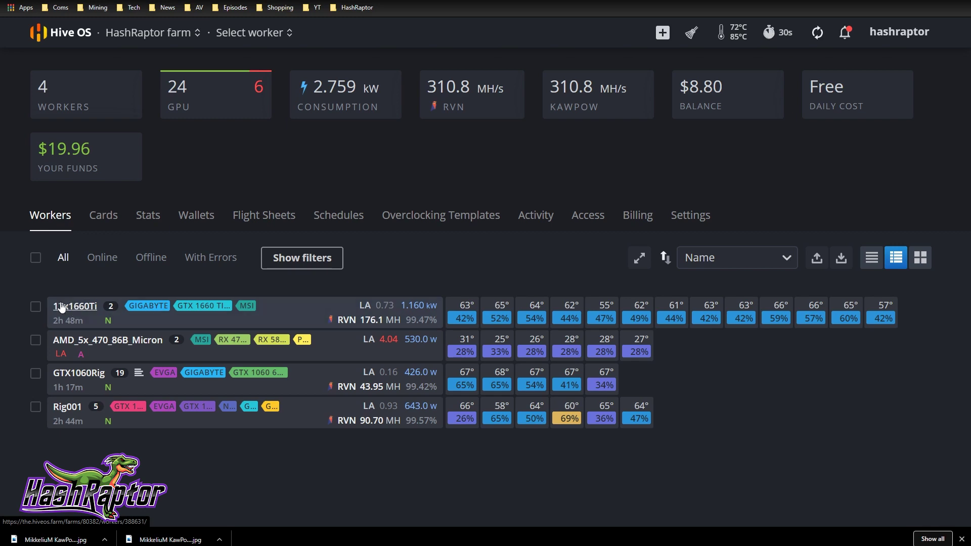
Step: Open the 13x1660Ti worker's overview and check its GTX 1660 Ti KawPow hashrates (about 13.2–13.9 MH)
left_click(81, 306)
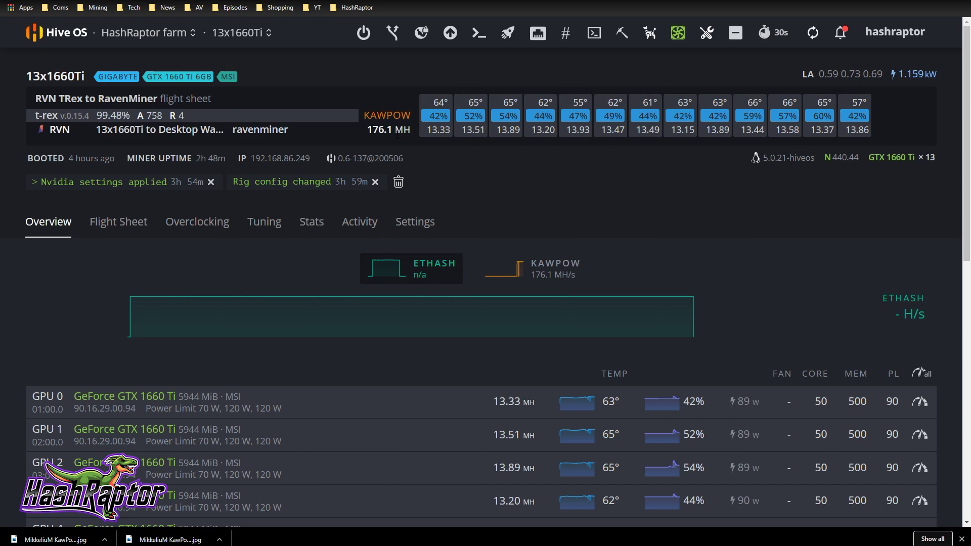
scroll(570, 169, "down", 2)
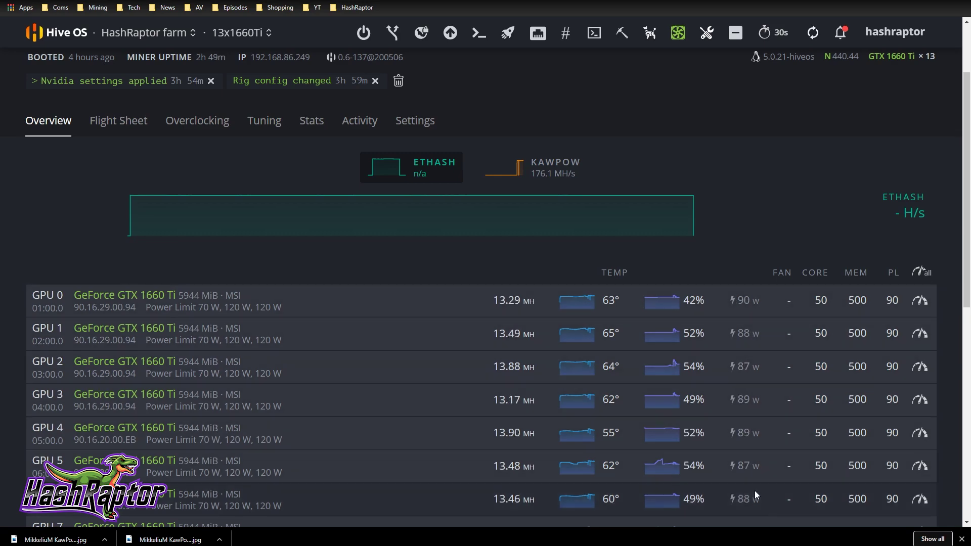
Step: Look through all thirteen GTX 1660 Ti rows, then bring up the HashRaptor farm dropdown
scroll(764, 381, "down", 5)
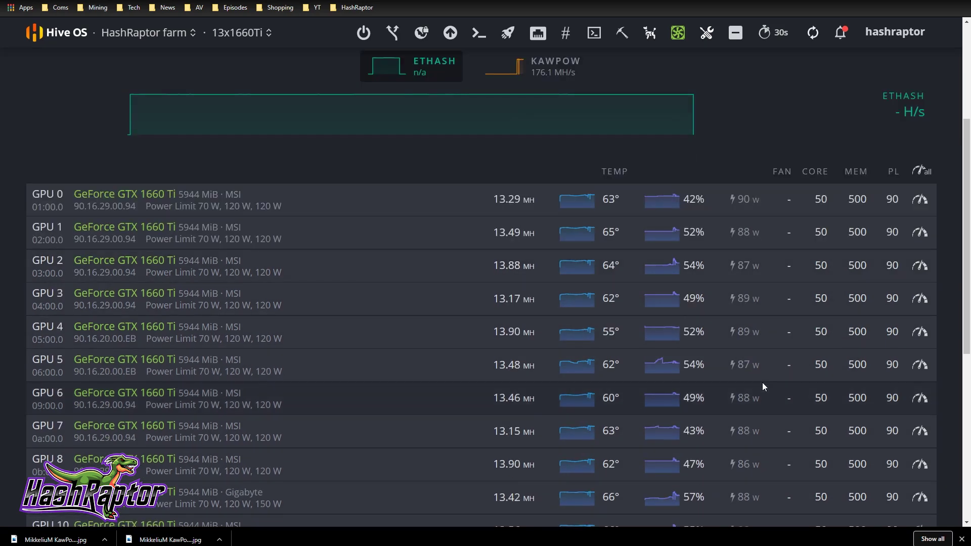
scroll(760, 381, "up", 7)
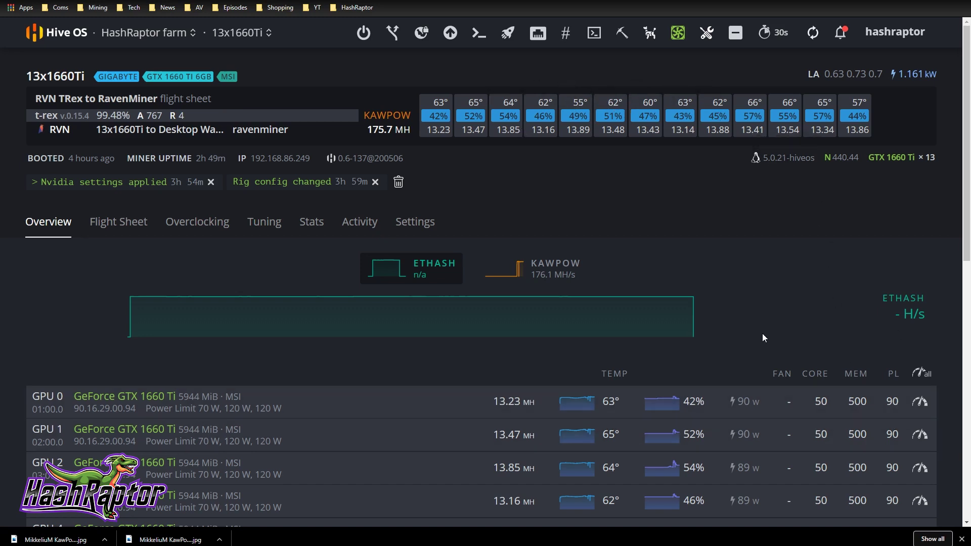
scroll(840, 270, "down", 6)
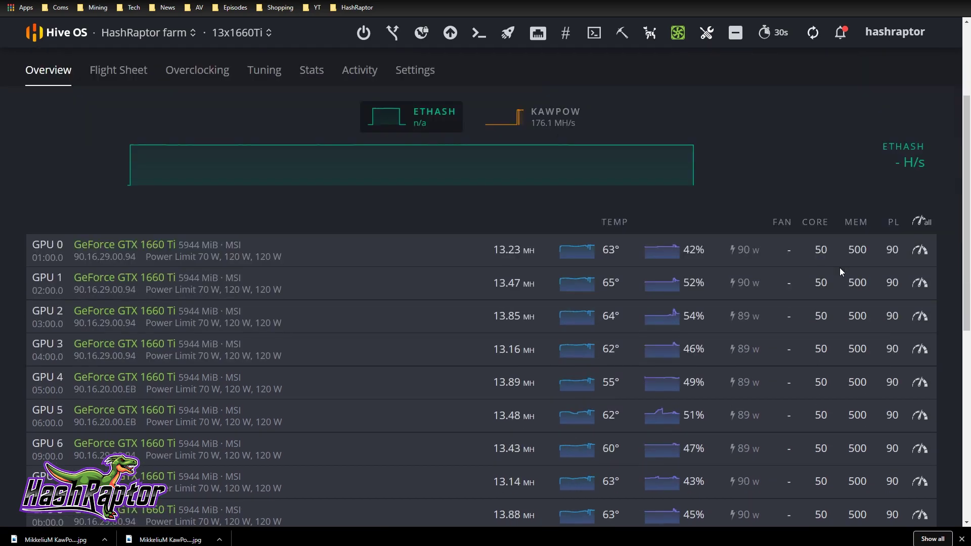
scroll(840, 266, "up", 2)
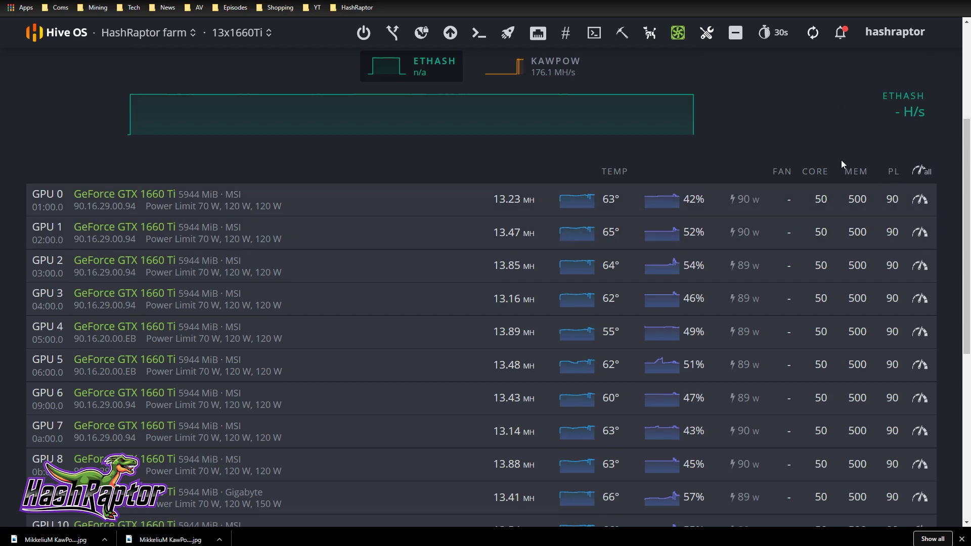
scroll(821, 186, "up", 4)
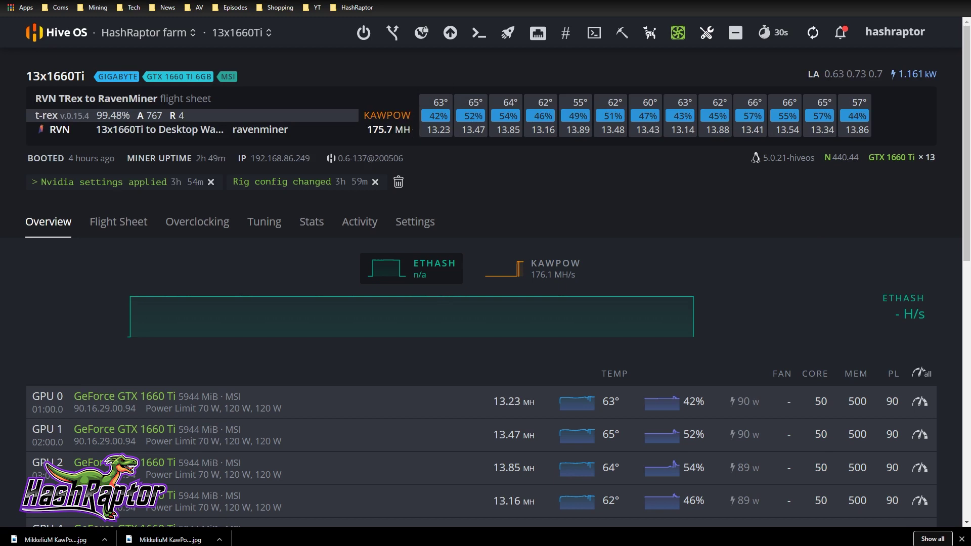
scroll(823, 248, "down", 7)
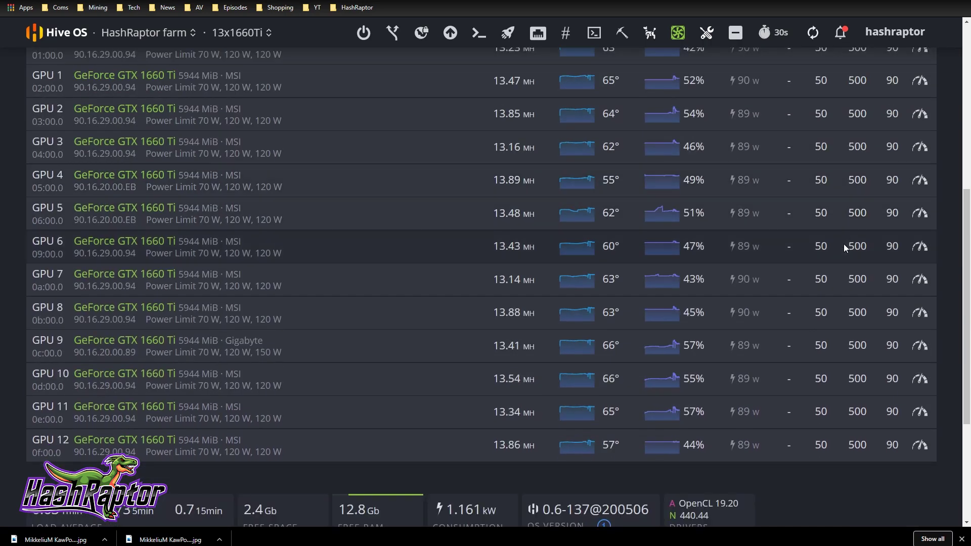
scroll(844, 244, "up", 4)
scroll(843, 243, "up", 3)
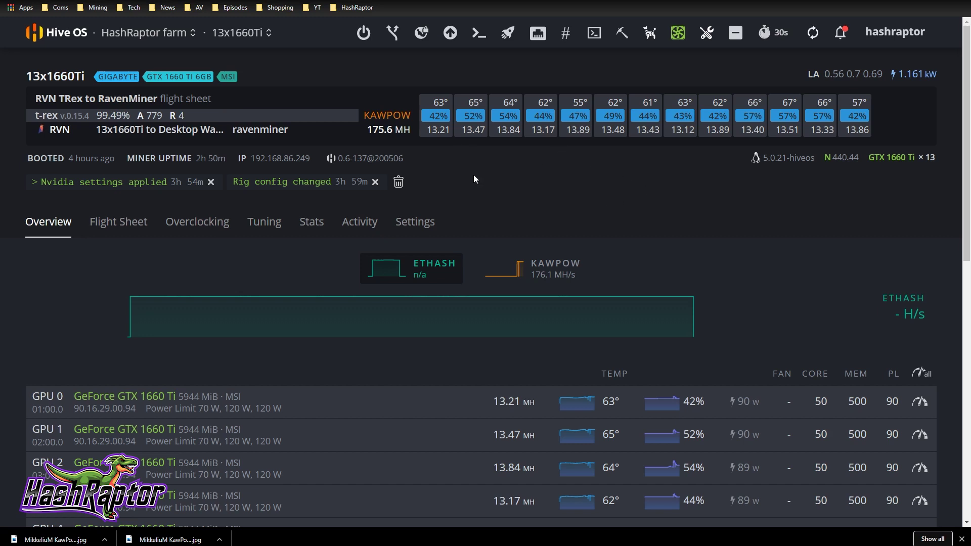
scroll(813, 252, "down", 3)
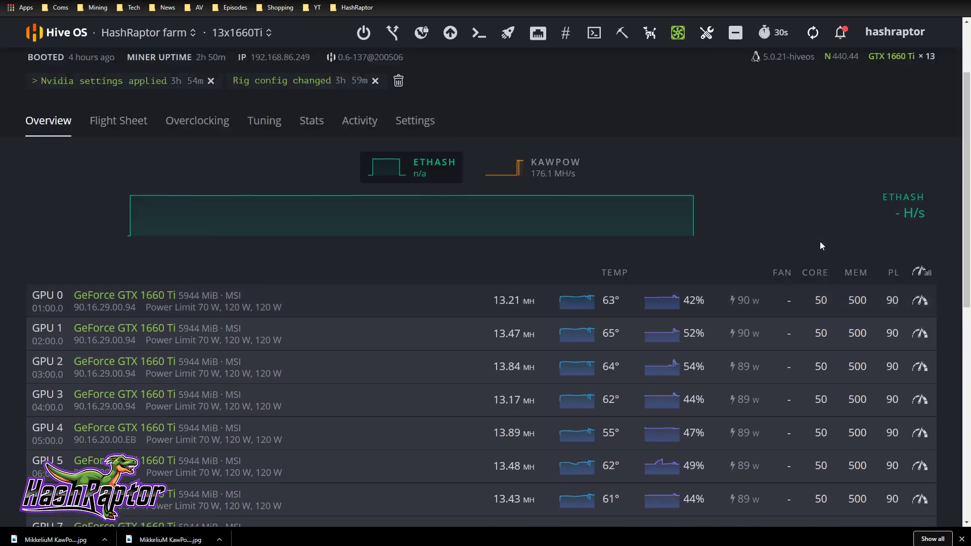
scroll(819, 242, "up", 3)
left_click(192, 32)
Step: Select HashRaptor Farm, review Rig001's per-GPU KawPow hashrates, and go back to the Workers list
left_click(147, 94)
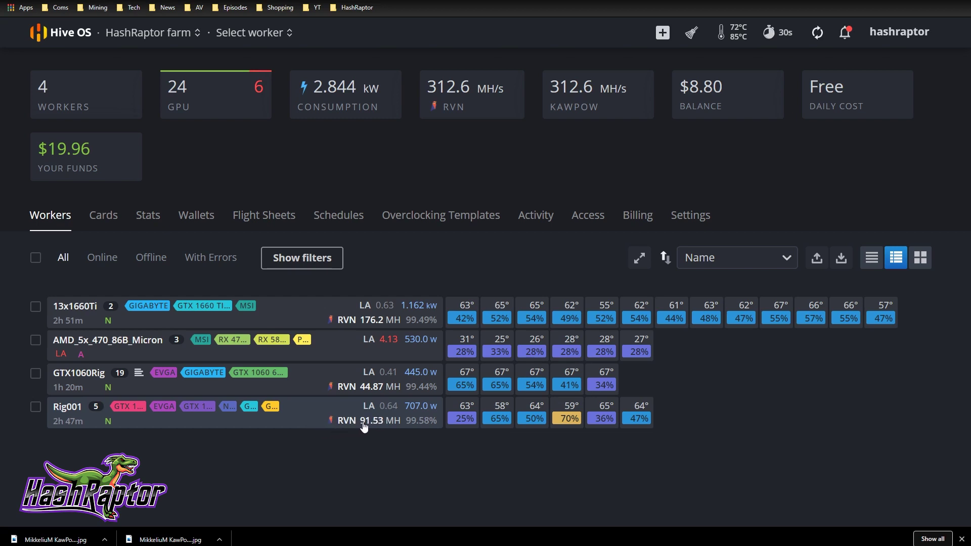
left_click(76, 414)
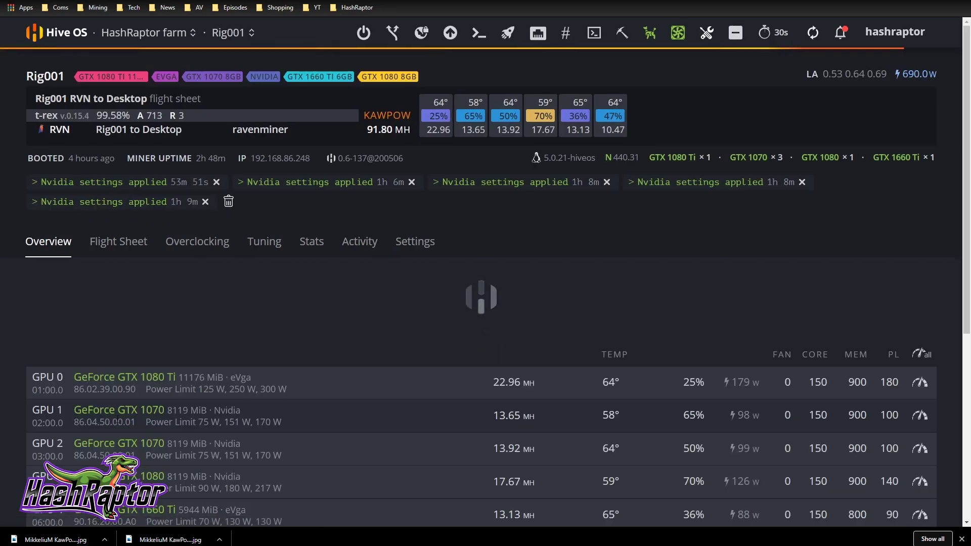
scroll(541, 279, "down", 3)
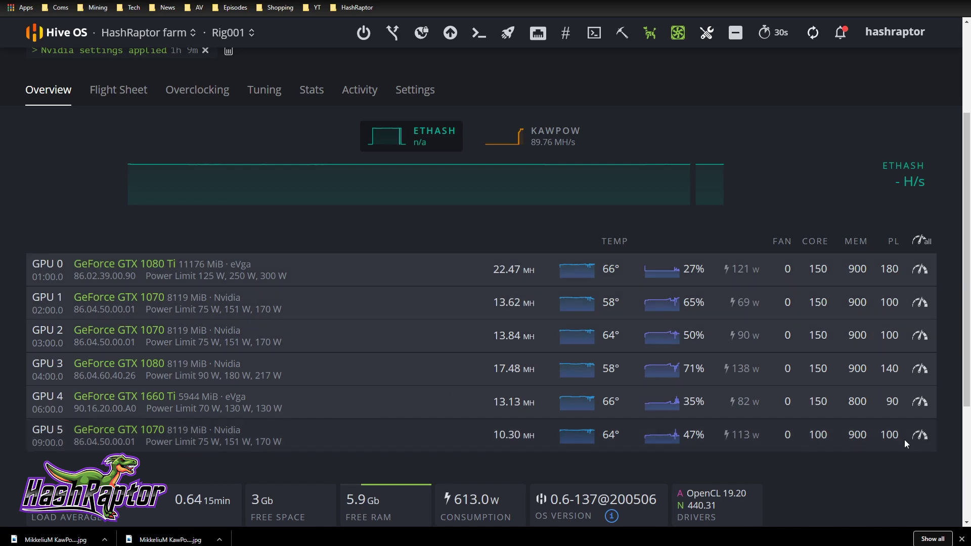
key("alt+Left")
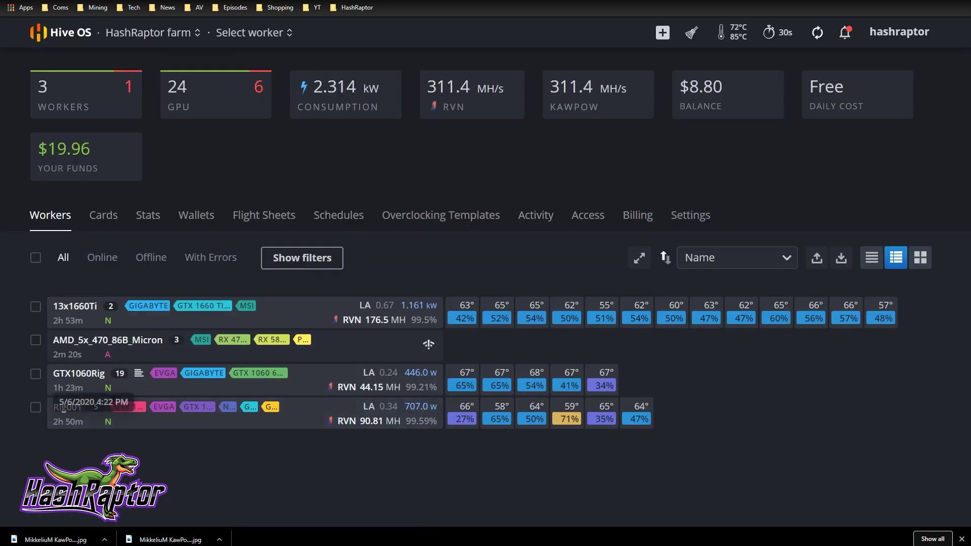
Step: Open GTX1060Rig's overview and check its five GPU hashrates, about 46.16 MH in total
left_click(80, 369)
scroll(815, 271, "down", 4)
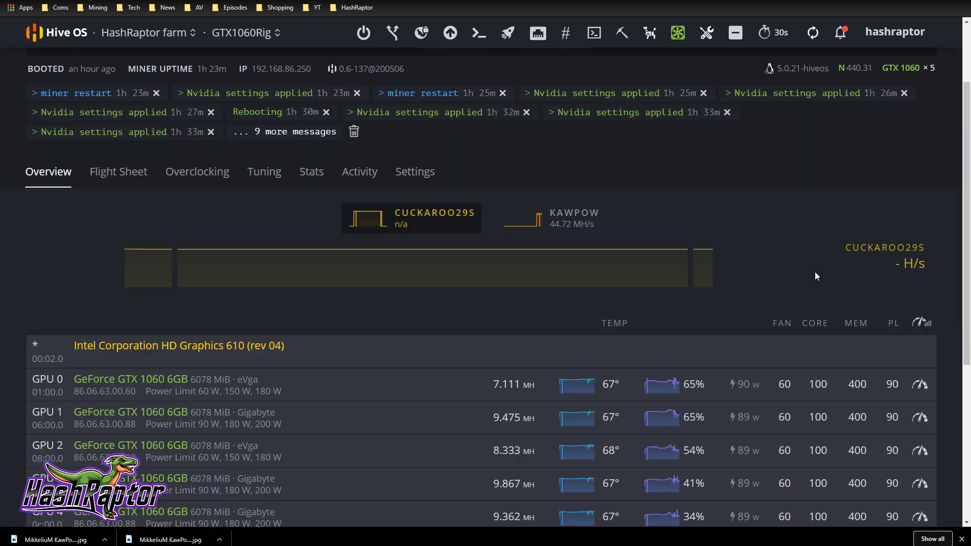
scroll(823, 260, "up", 2)
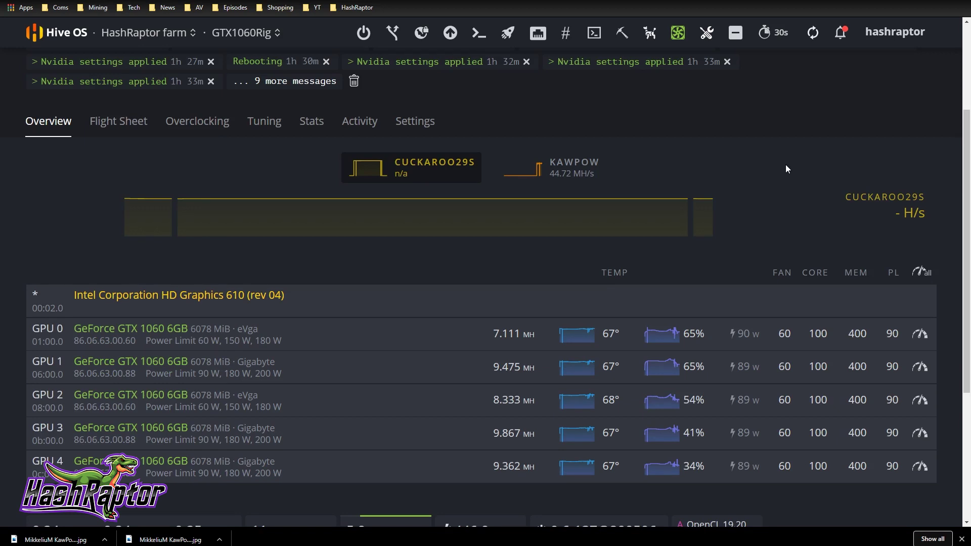
scroll(785, 165, "down", 1)
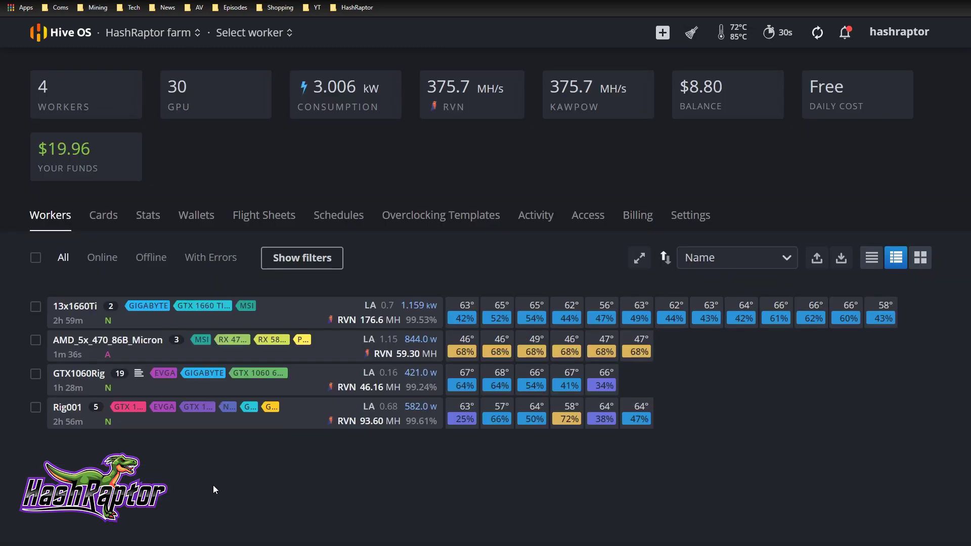
Step: Open AMD_5x_470_86B_Micron's GPU table: RX 470s near 9.67 MH, RX 580 at 11.13 MH
left_click(73, 342)
scroll(373, 348, "down", 3)
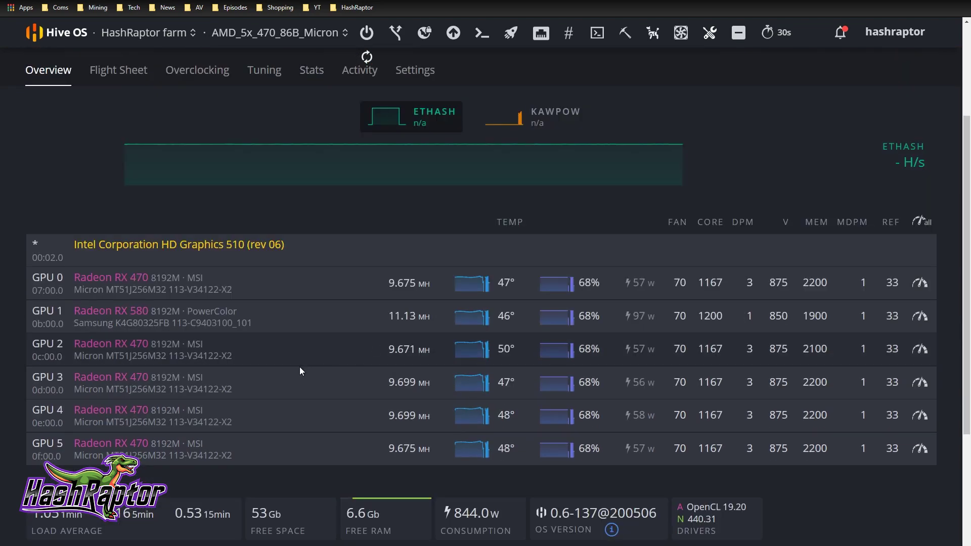